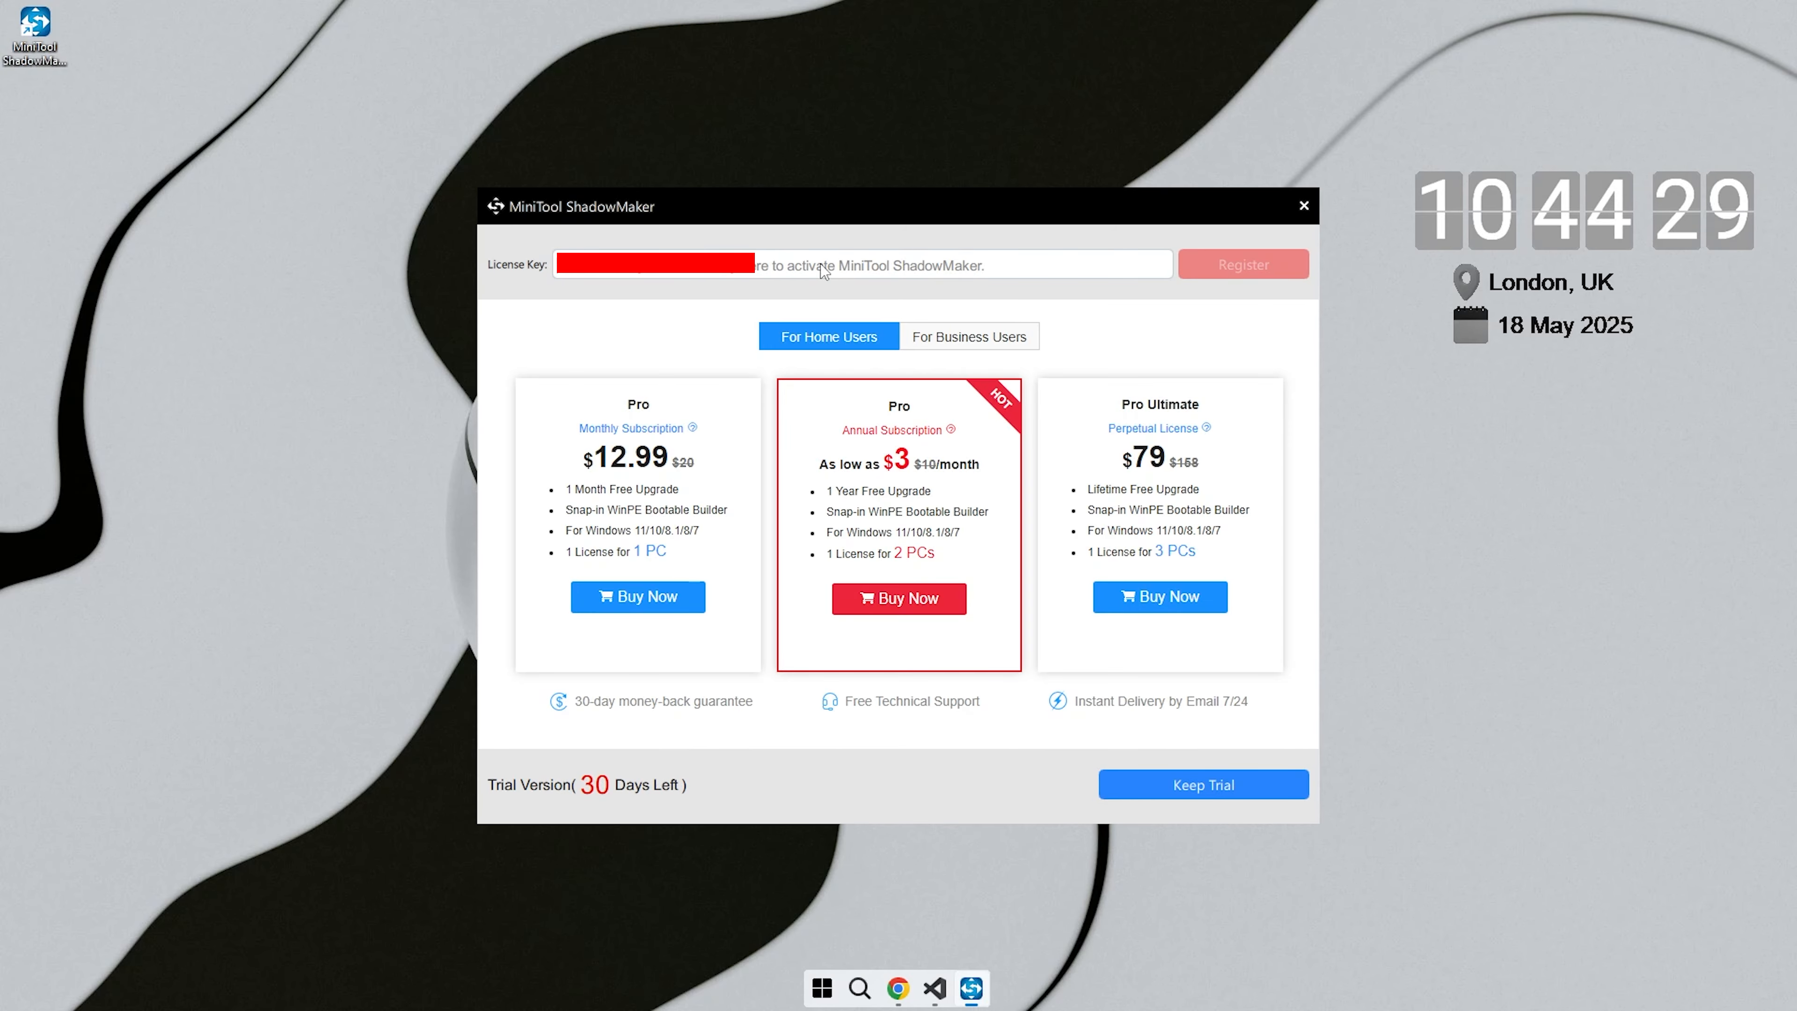
# - Paste the license key into the activation field
pyautogui.hotkey('ctrl', 'v')
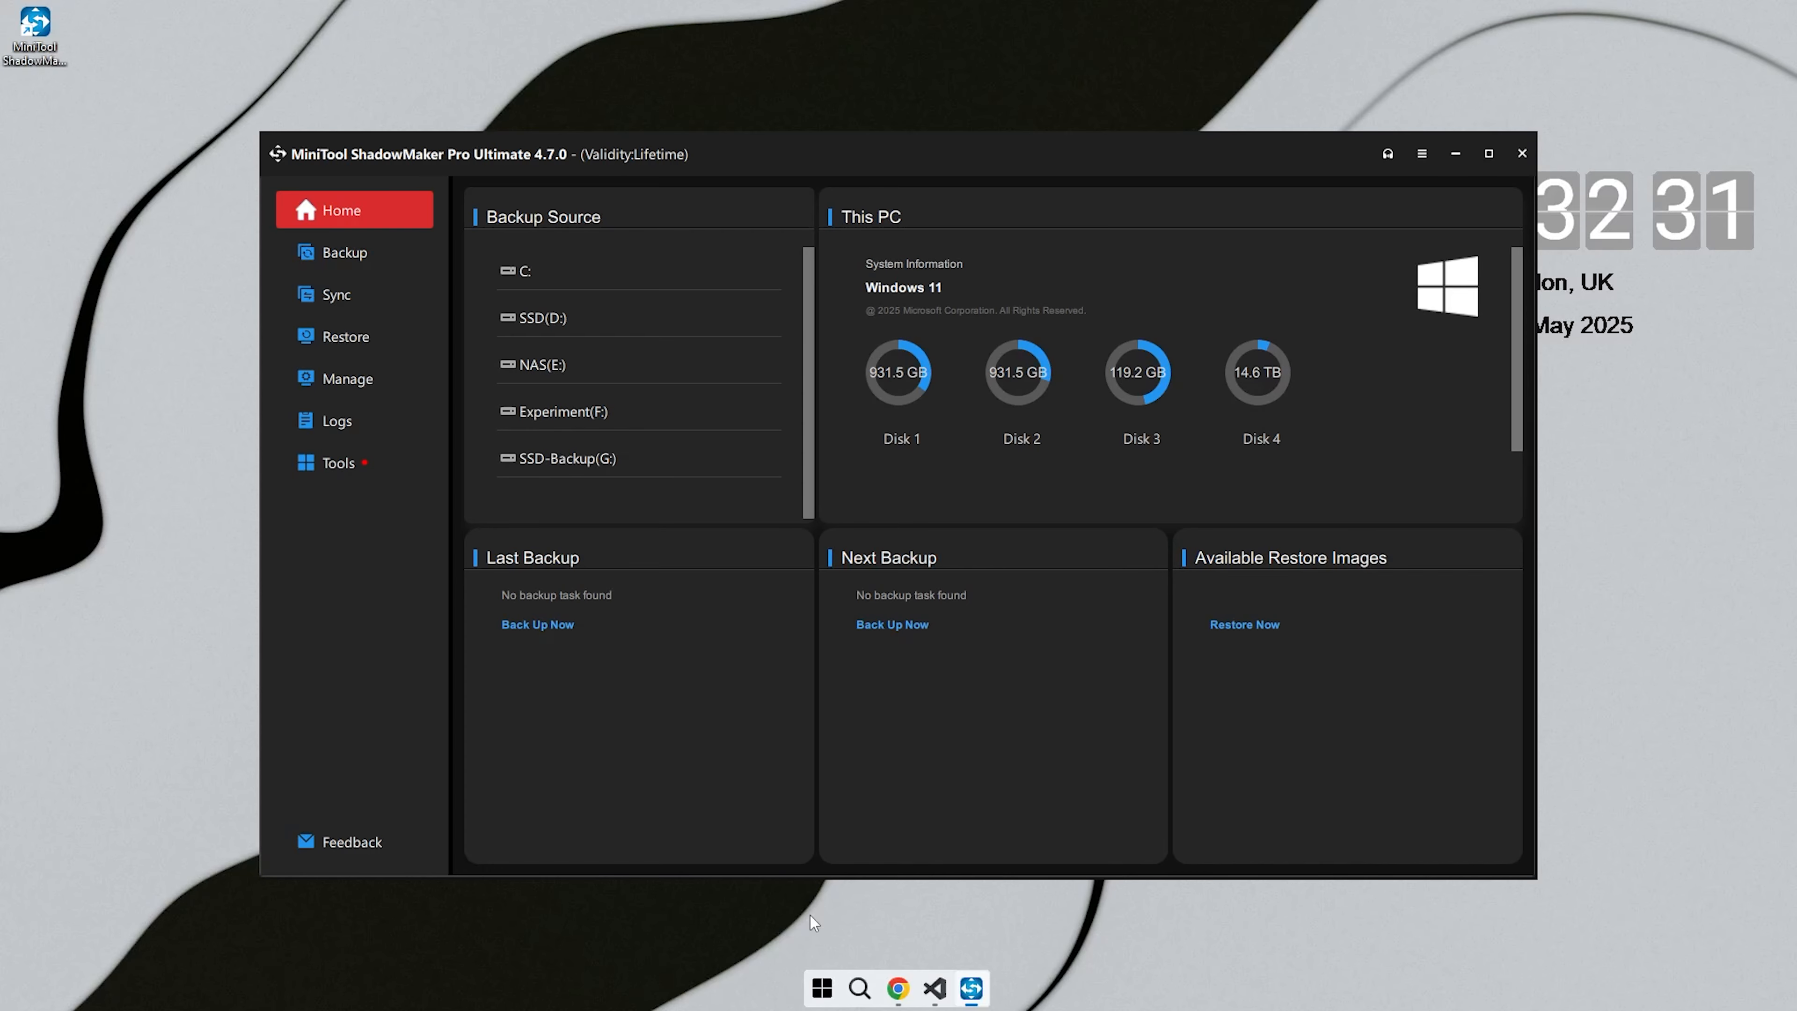
# - Set the backup source to the SSD-Backup (G:) partition on the 119.24 GB ADATA SU800 disk
pyautogui.click(610, 459)
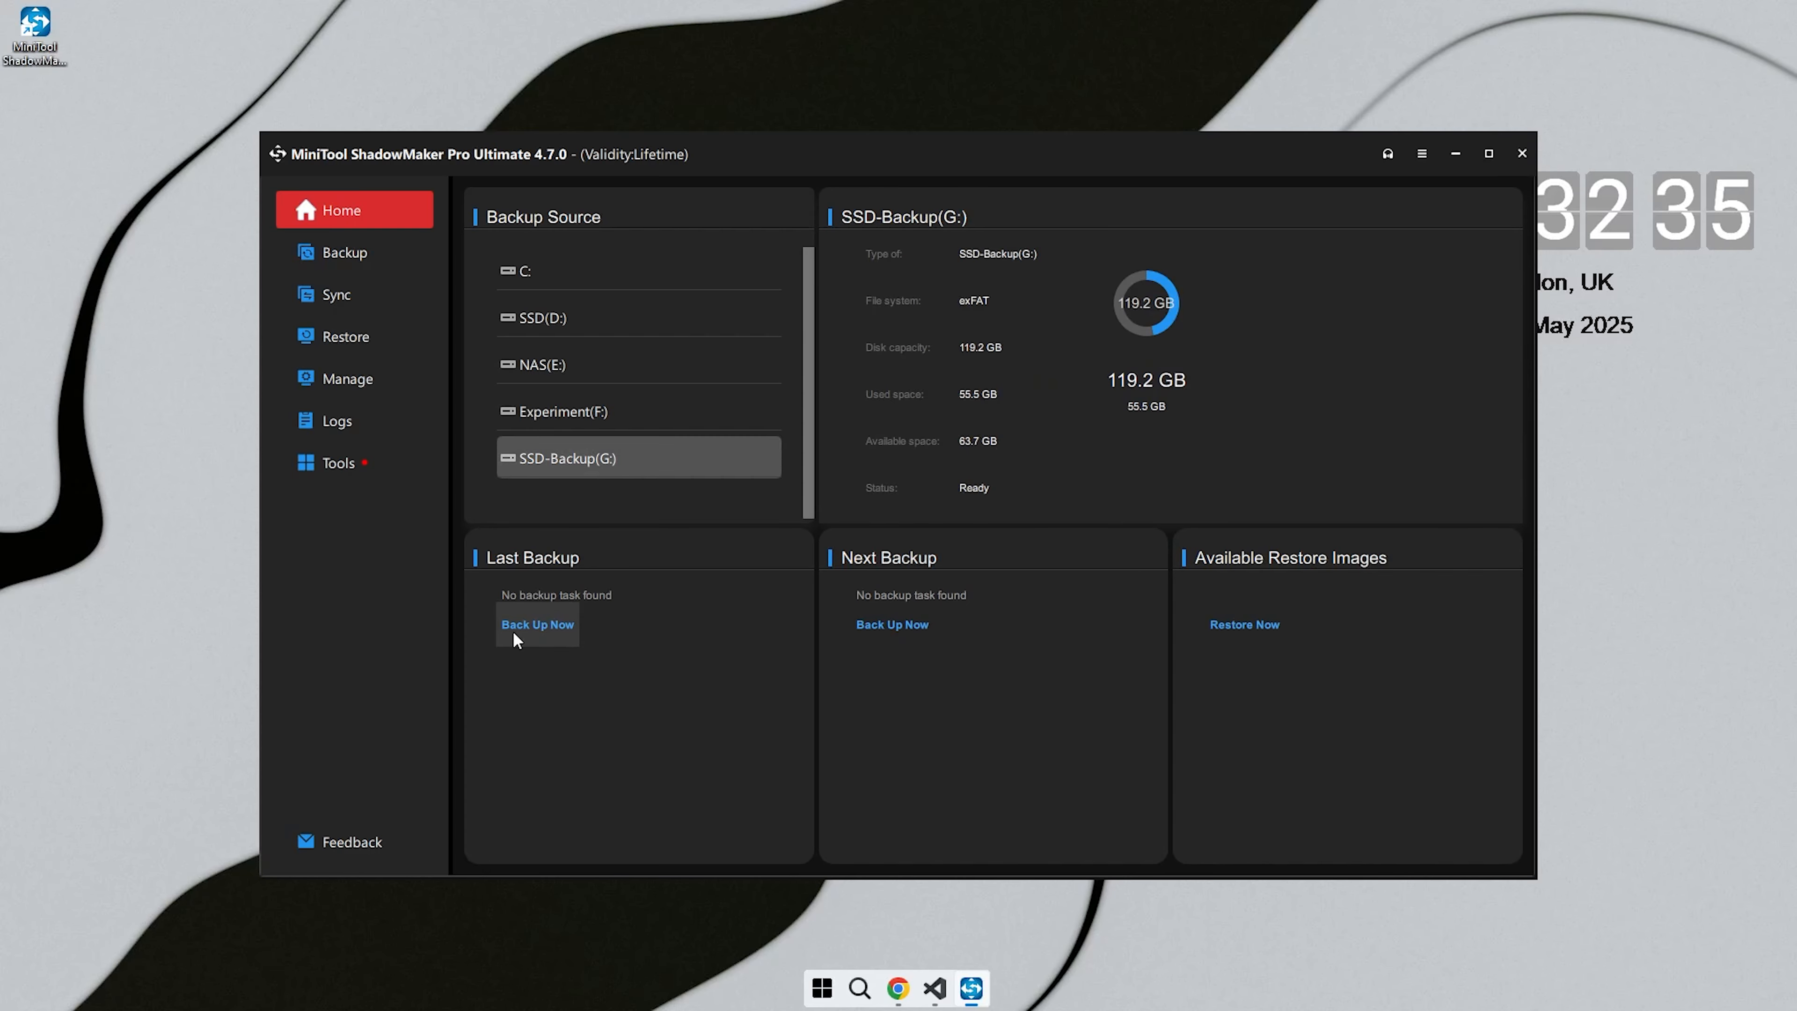
pyautogui.click(532, 624)
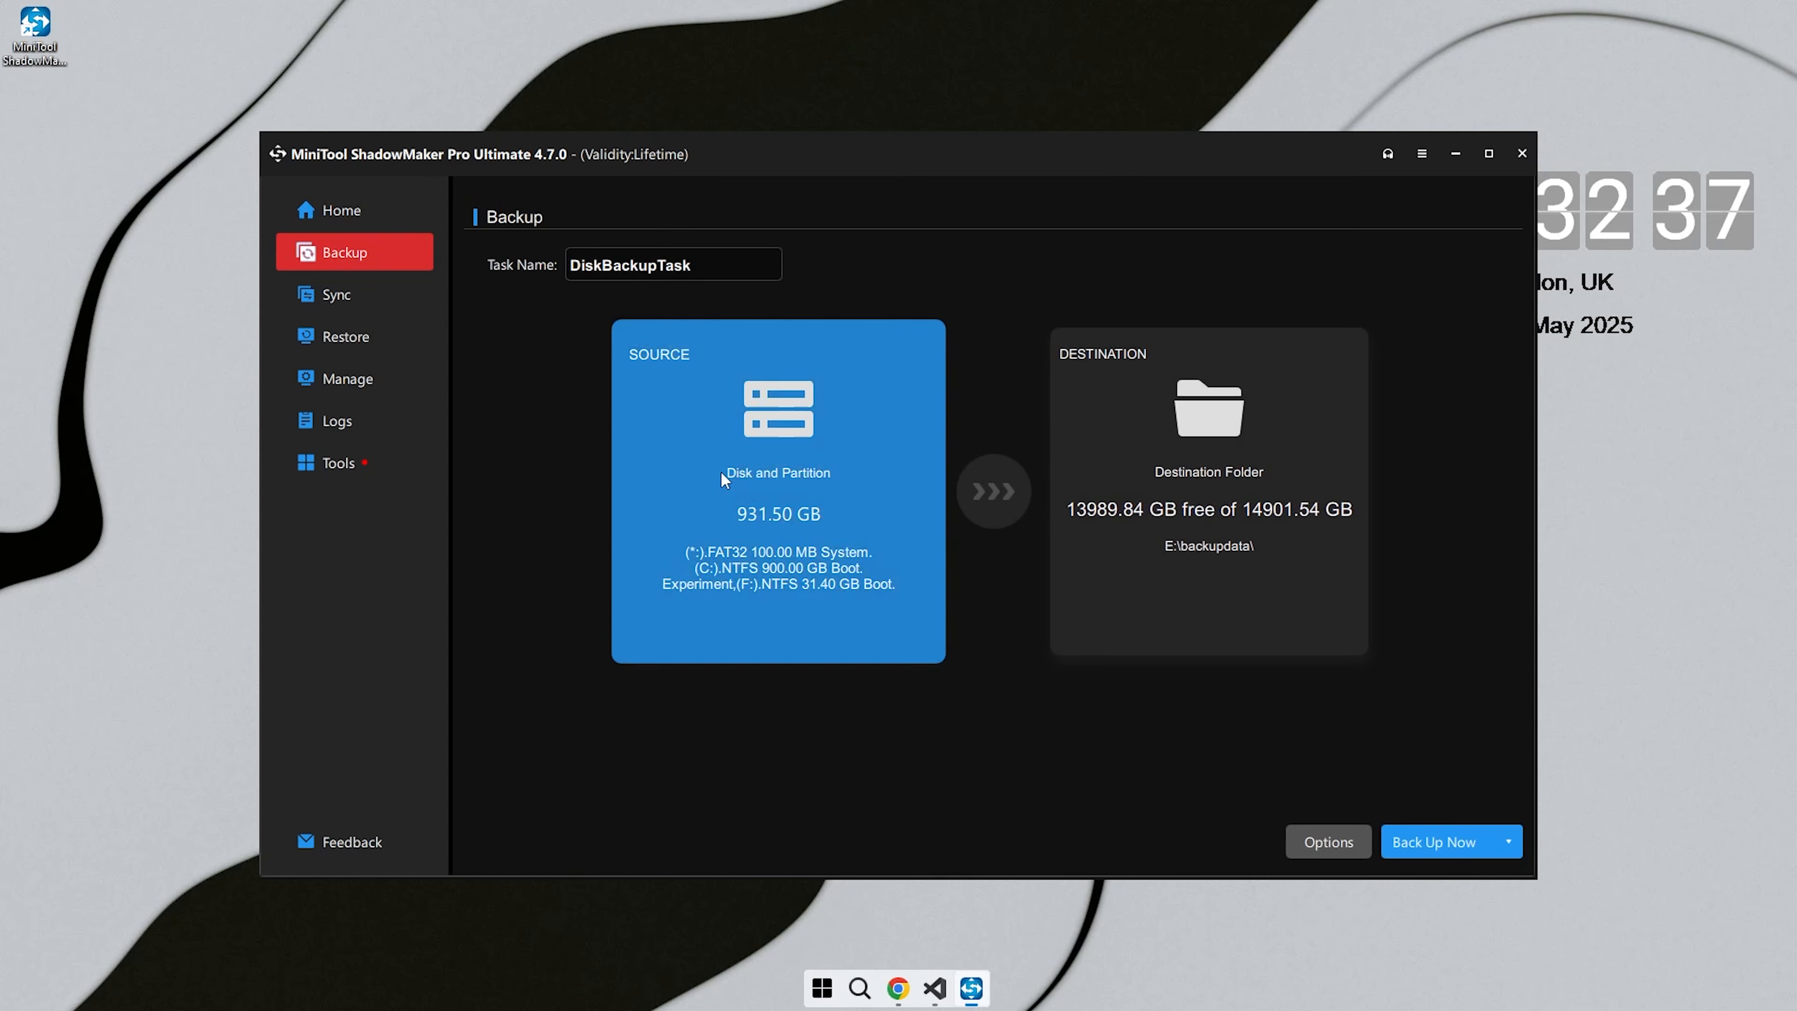
pyautogui.click(734, 454)
pyautogui.click(668, 305)
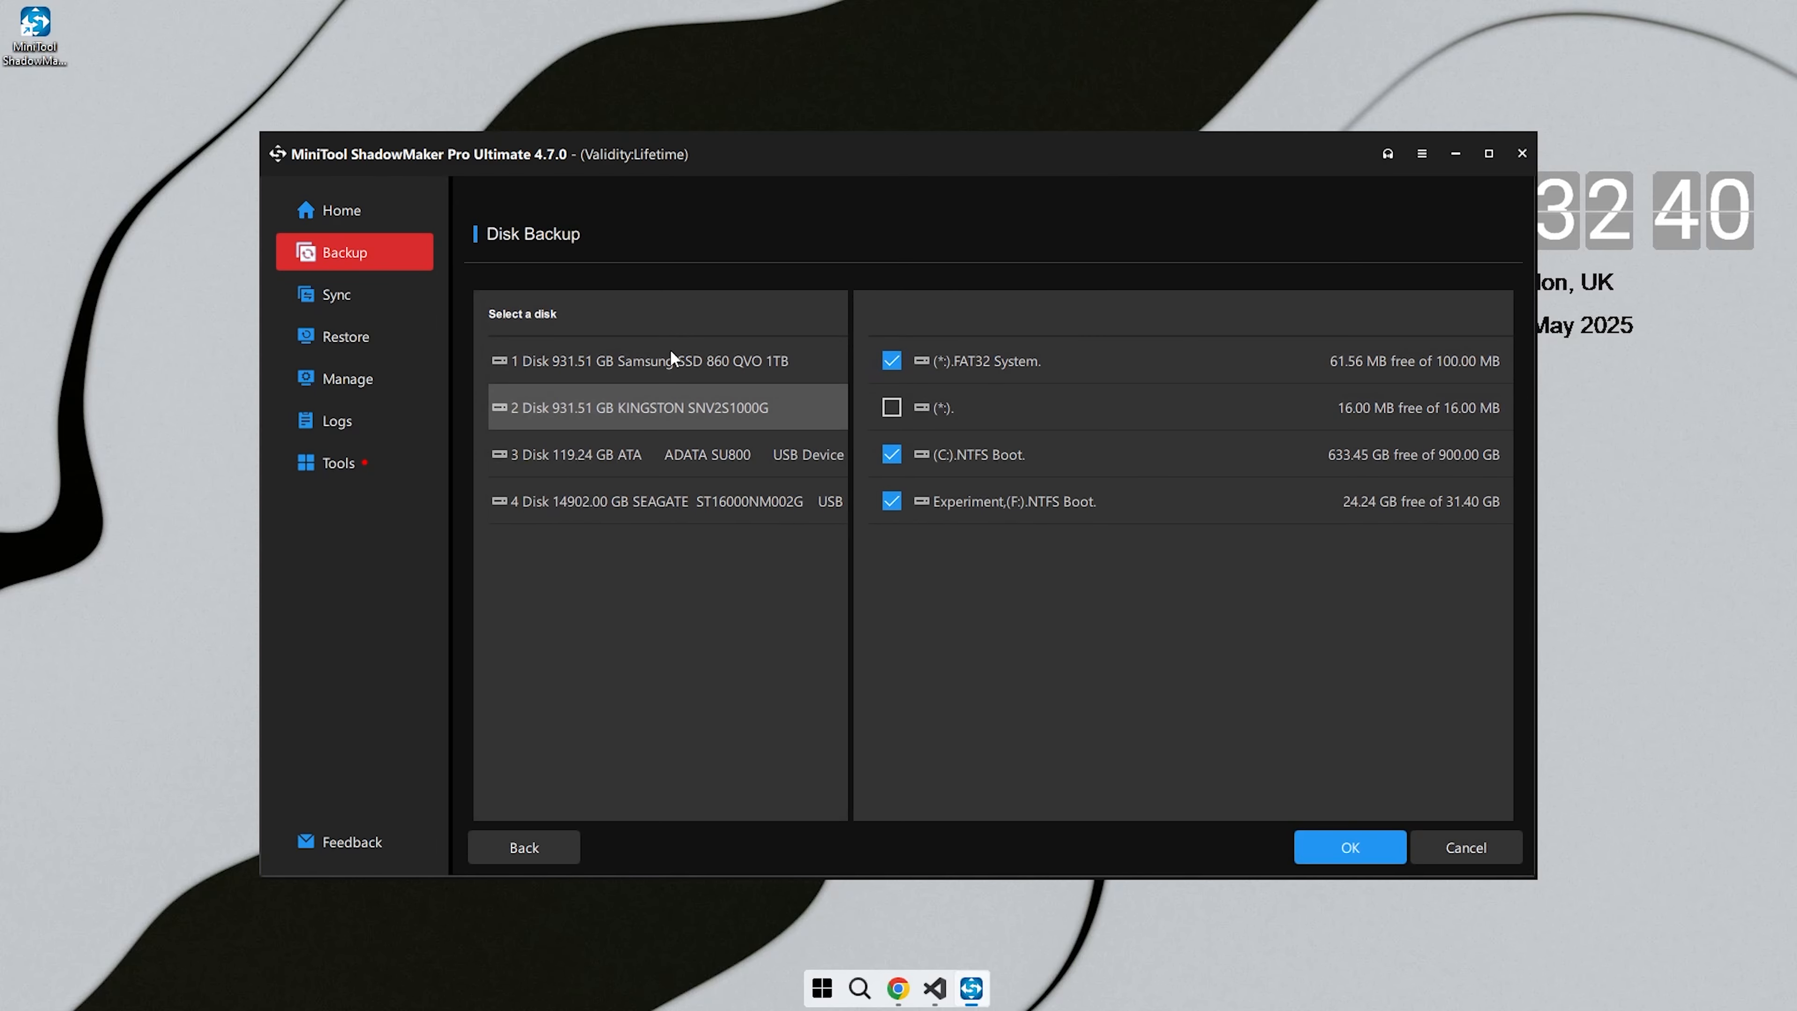
pyautogui.click(647, 457)
pyautogui.click(891, 361)
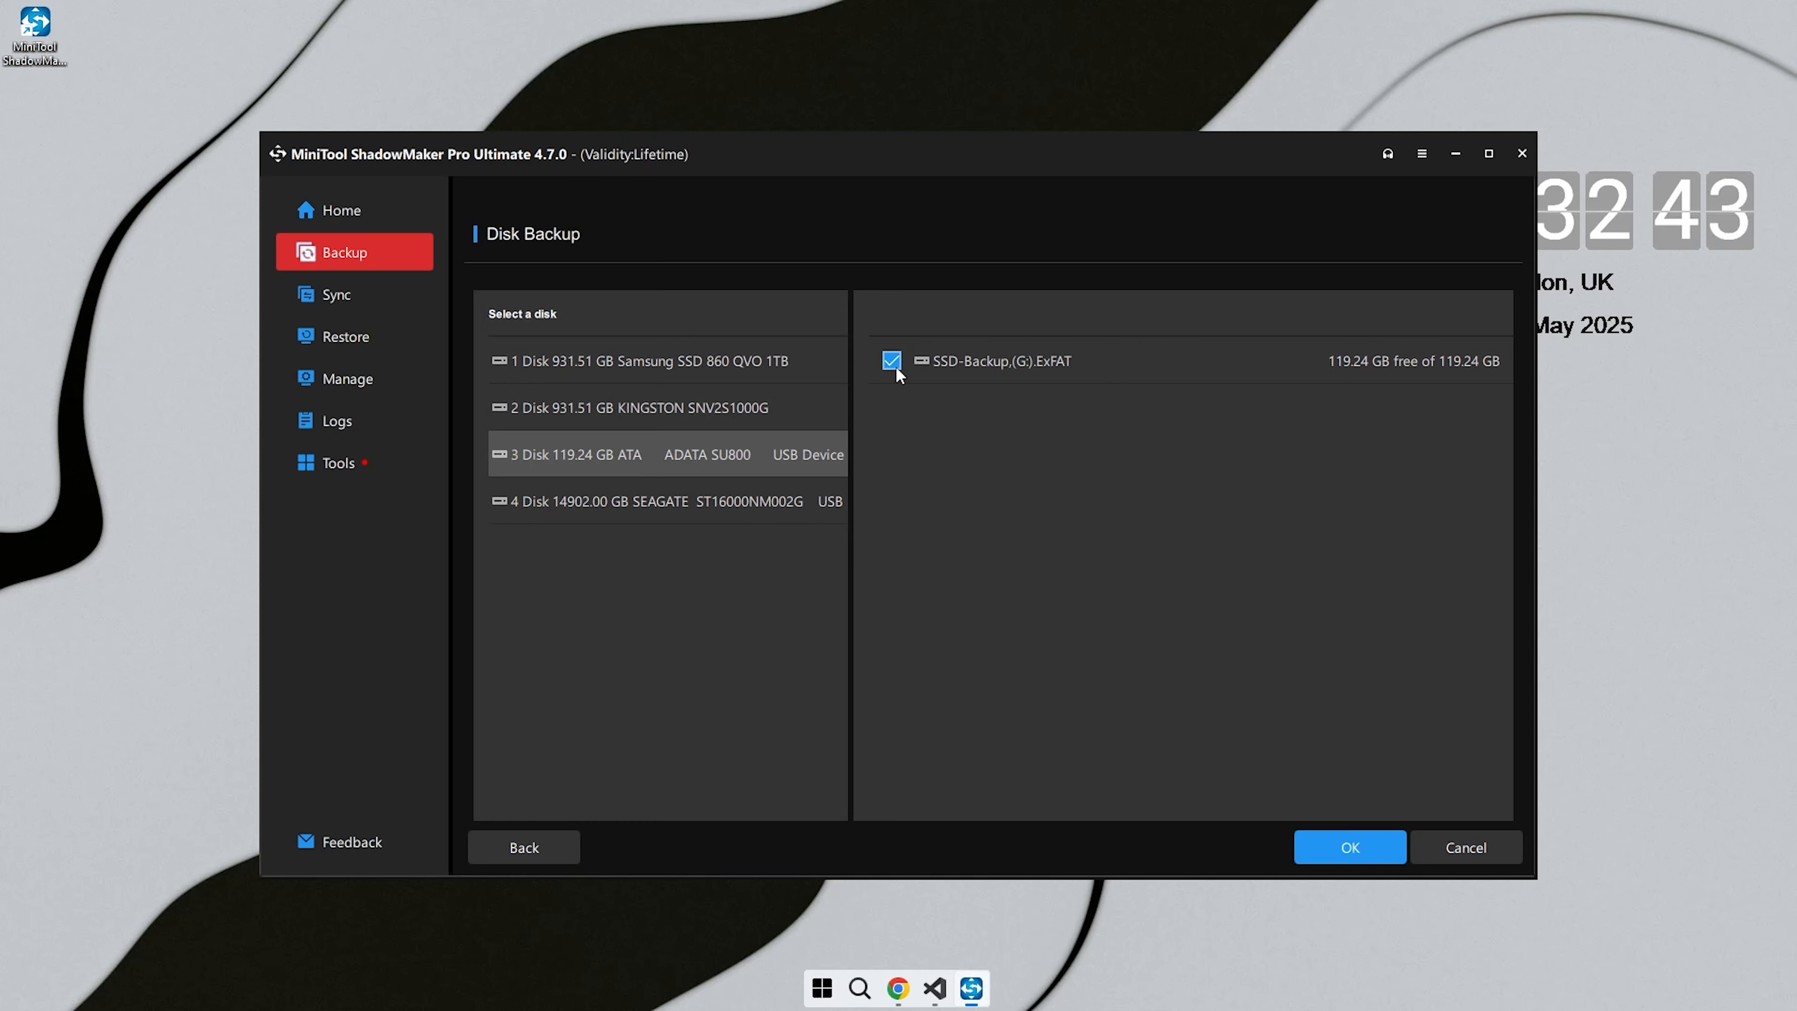
pyautogui.click(1320, 857)
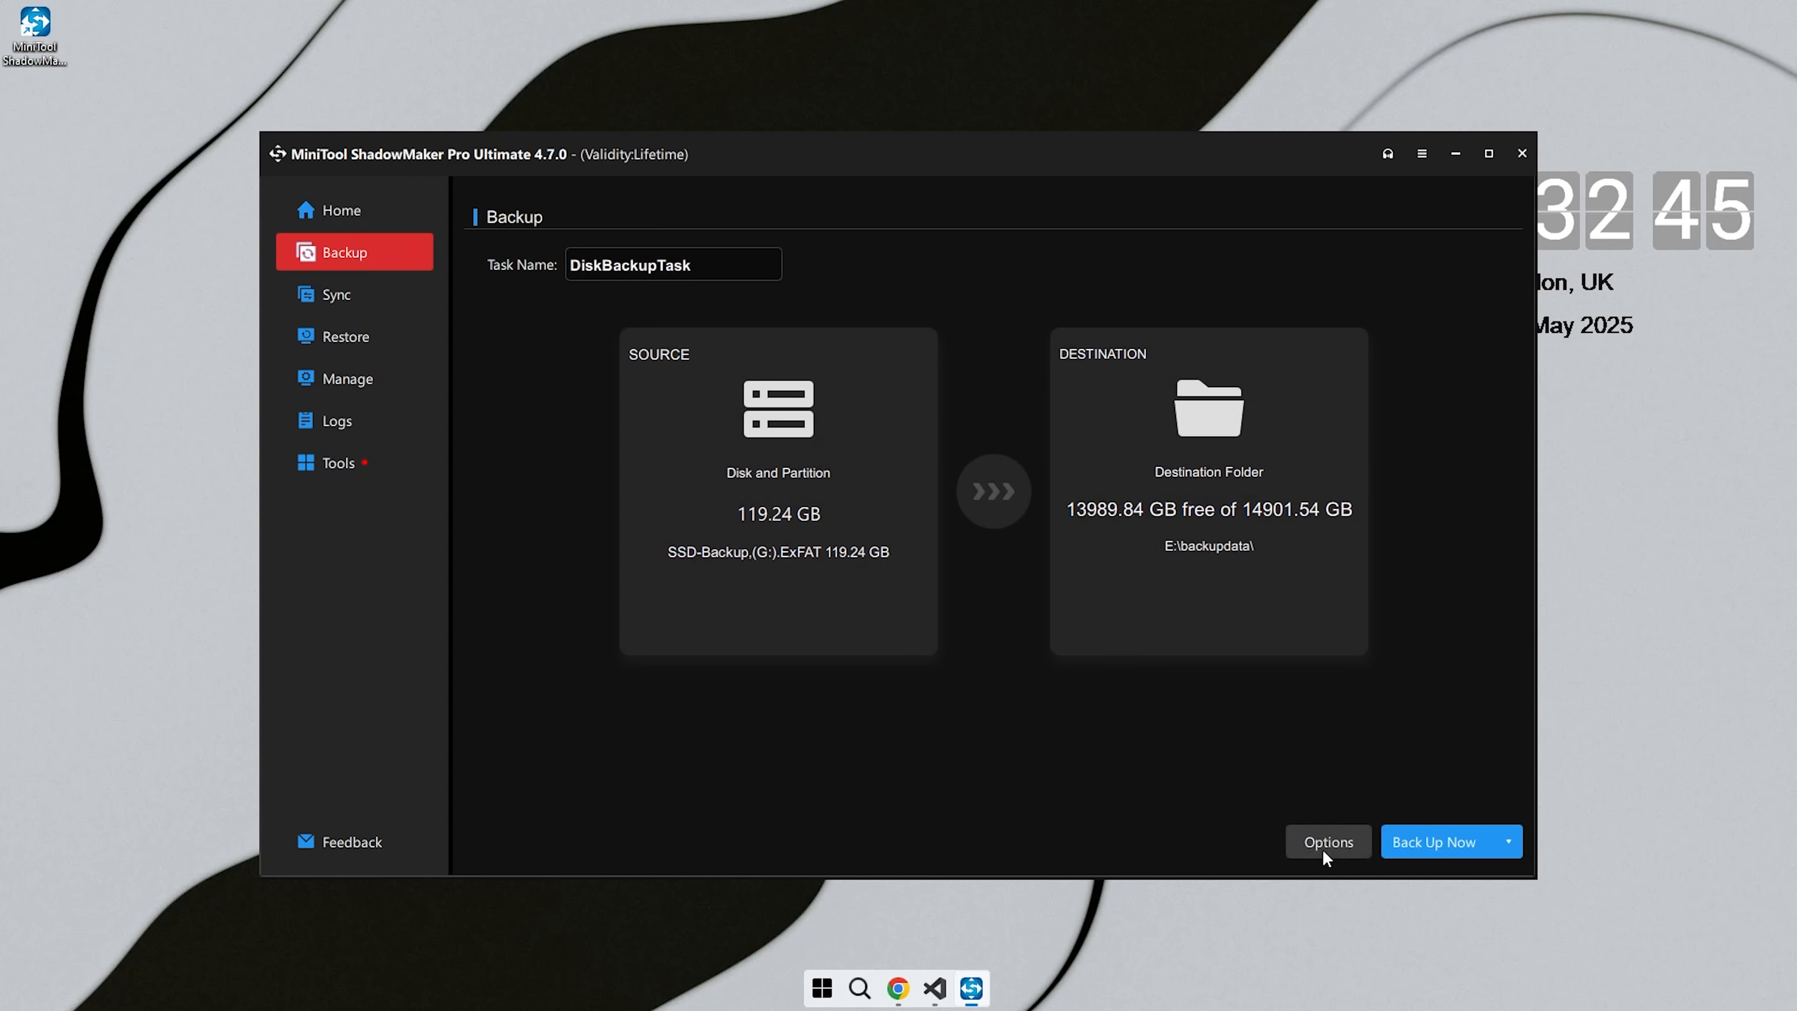
# - Set the backup destination to NAS (E:) and run the disk backup immediately
pyautogui.click(1262, 548)
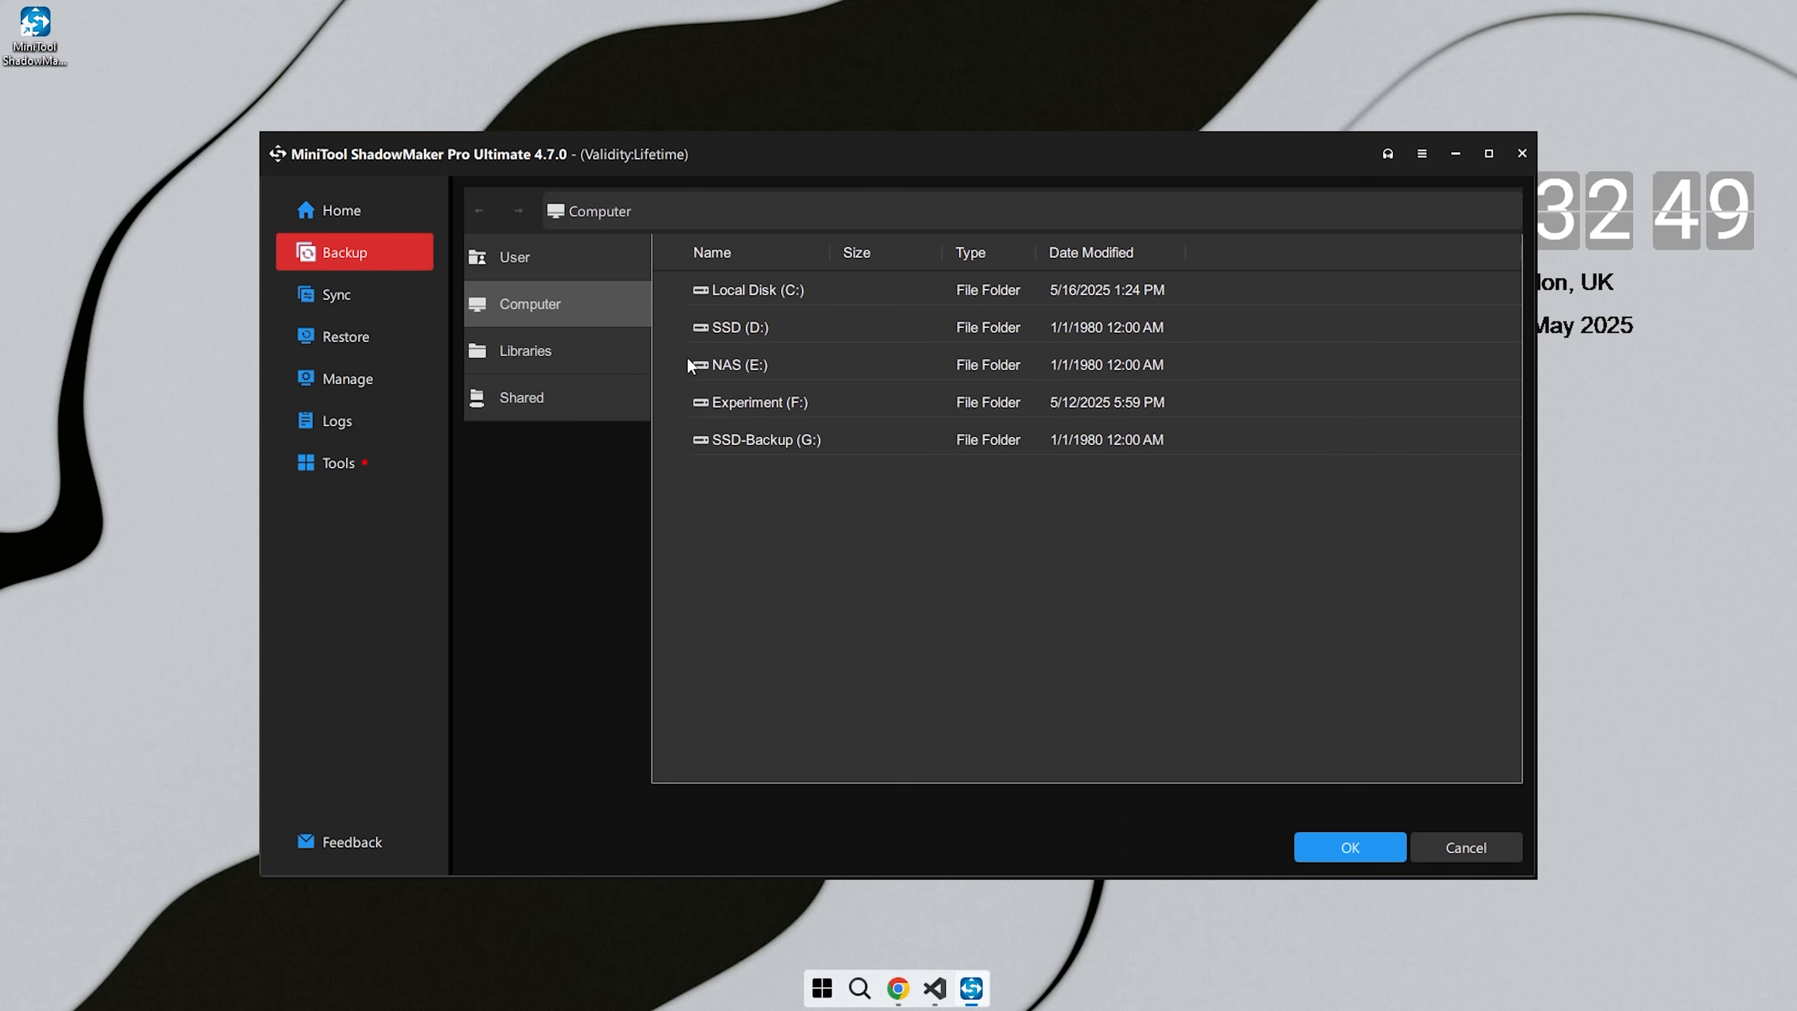
pyautogui.click(760, 364)
pyautogui.click(1361, 852)
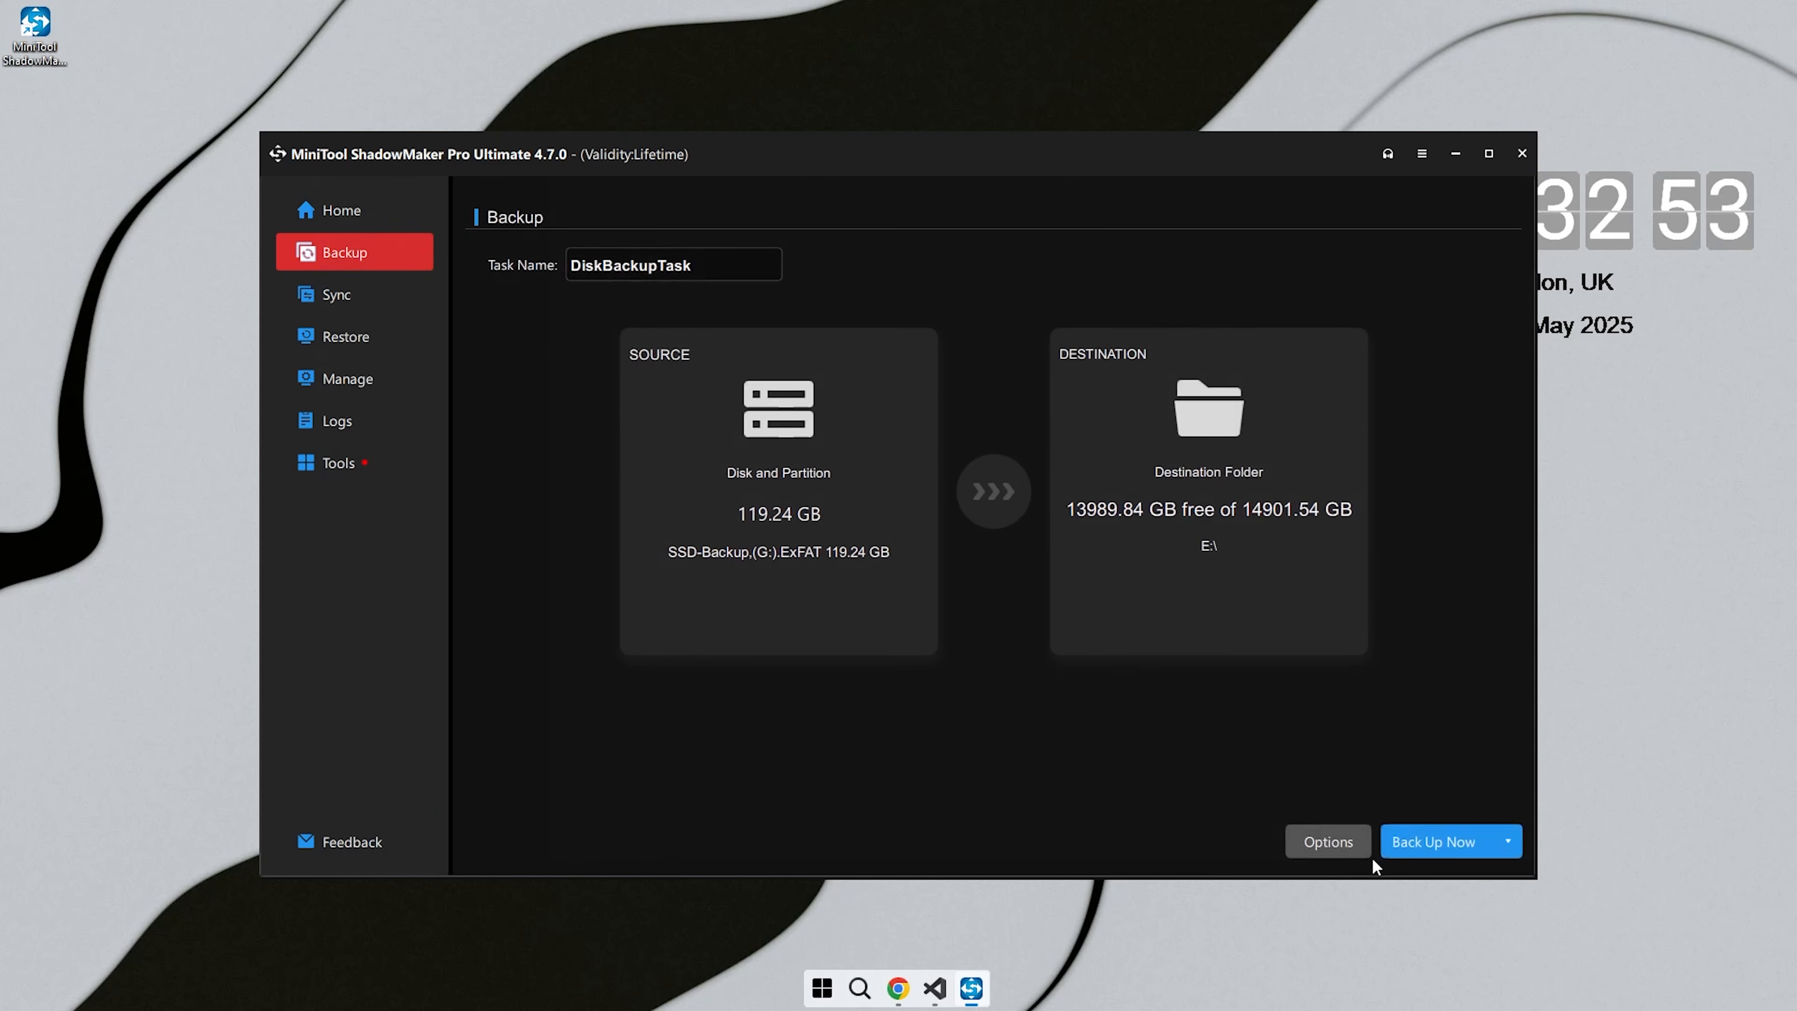
pyautogui.click(1434, 839)
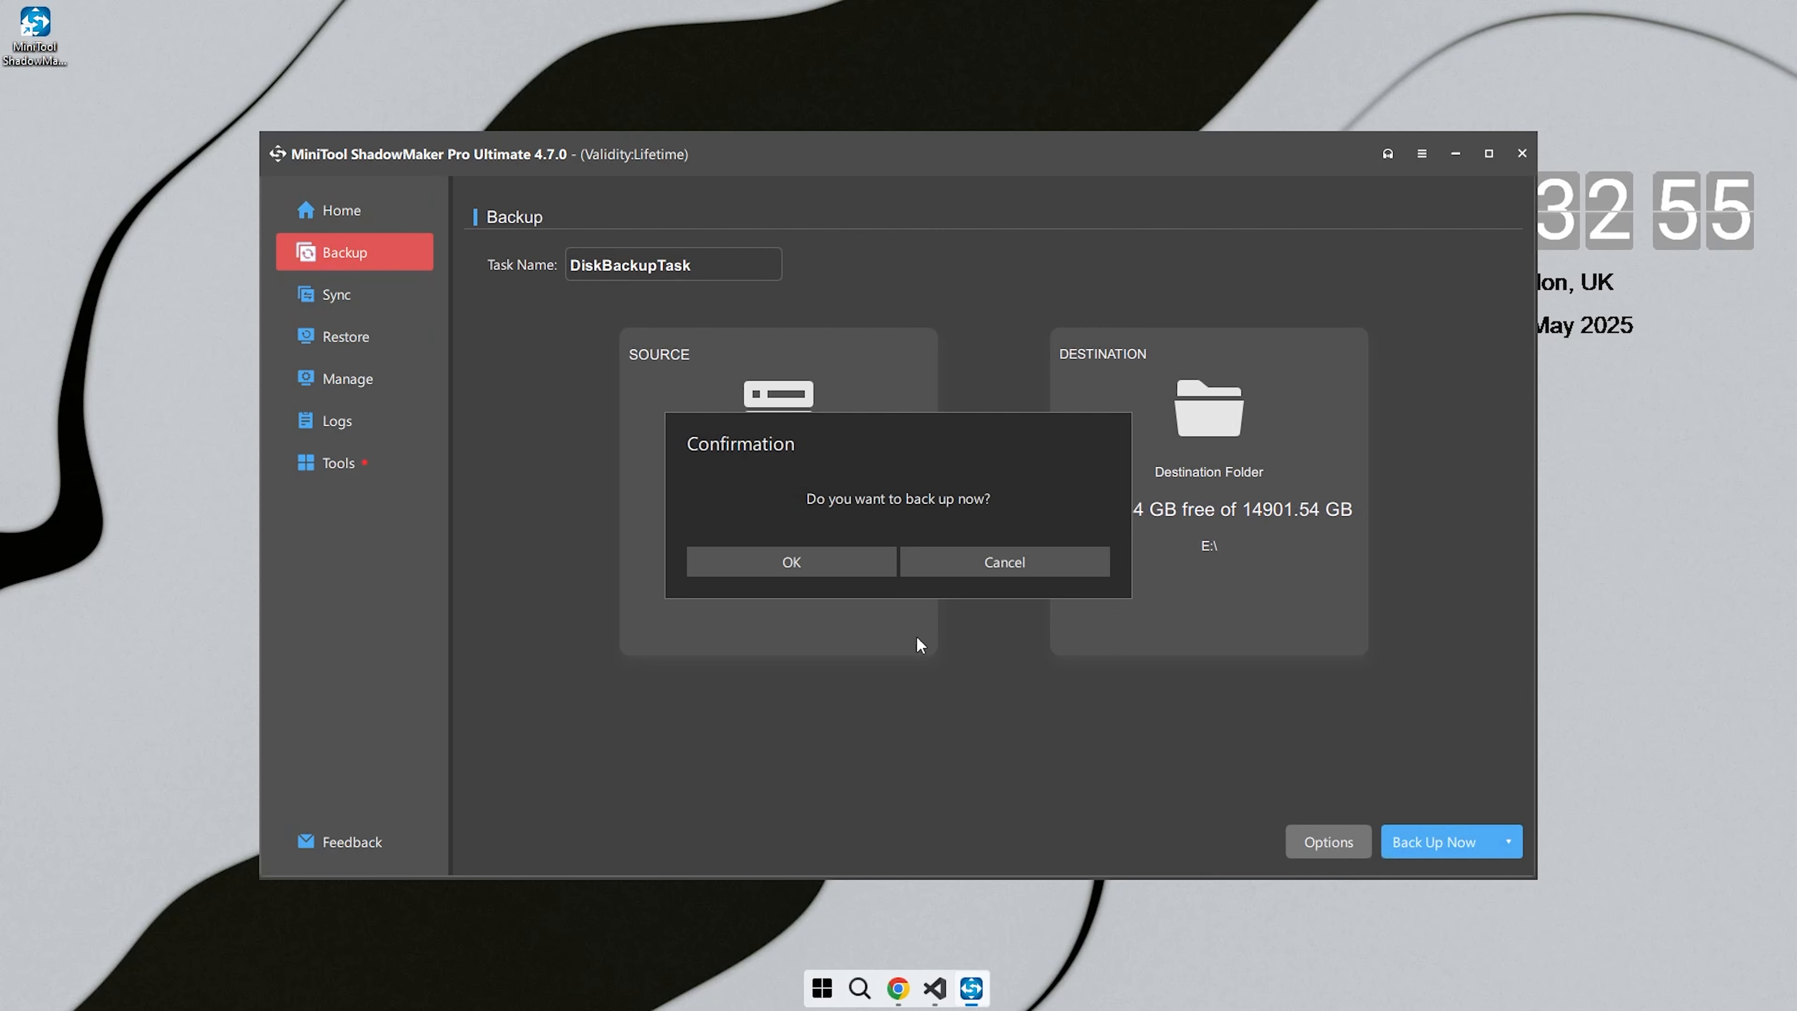
pyautogui.click(851, 562)
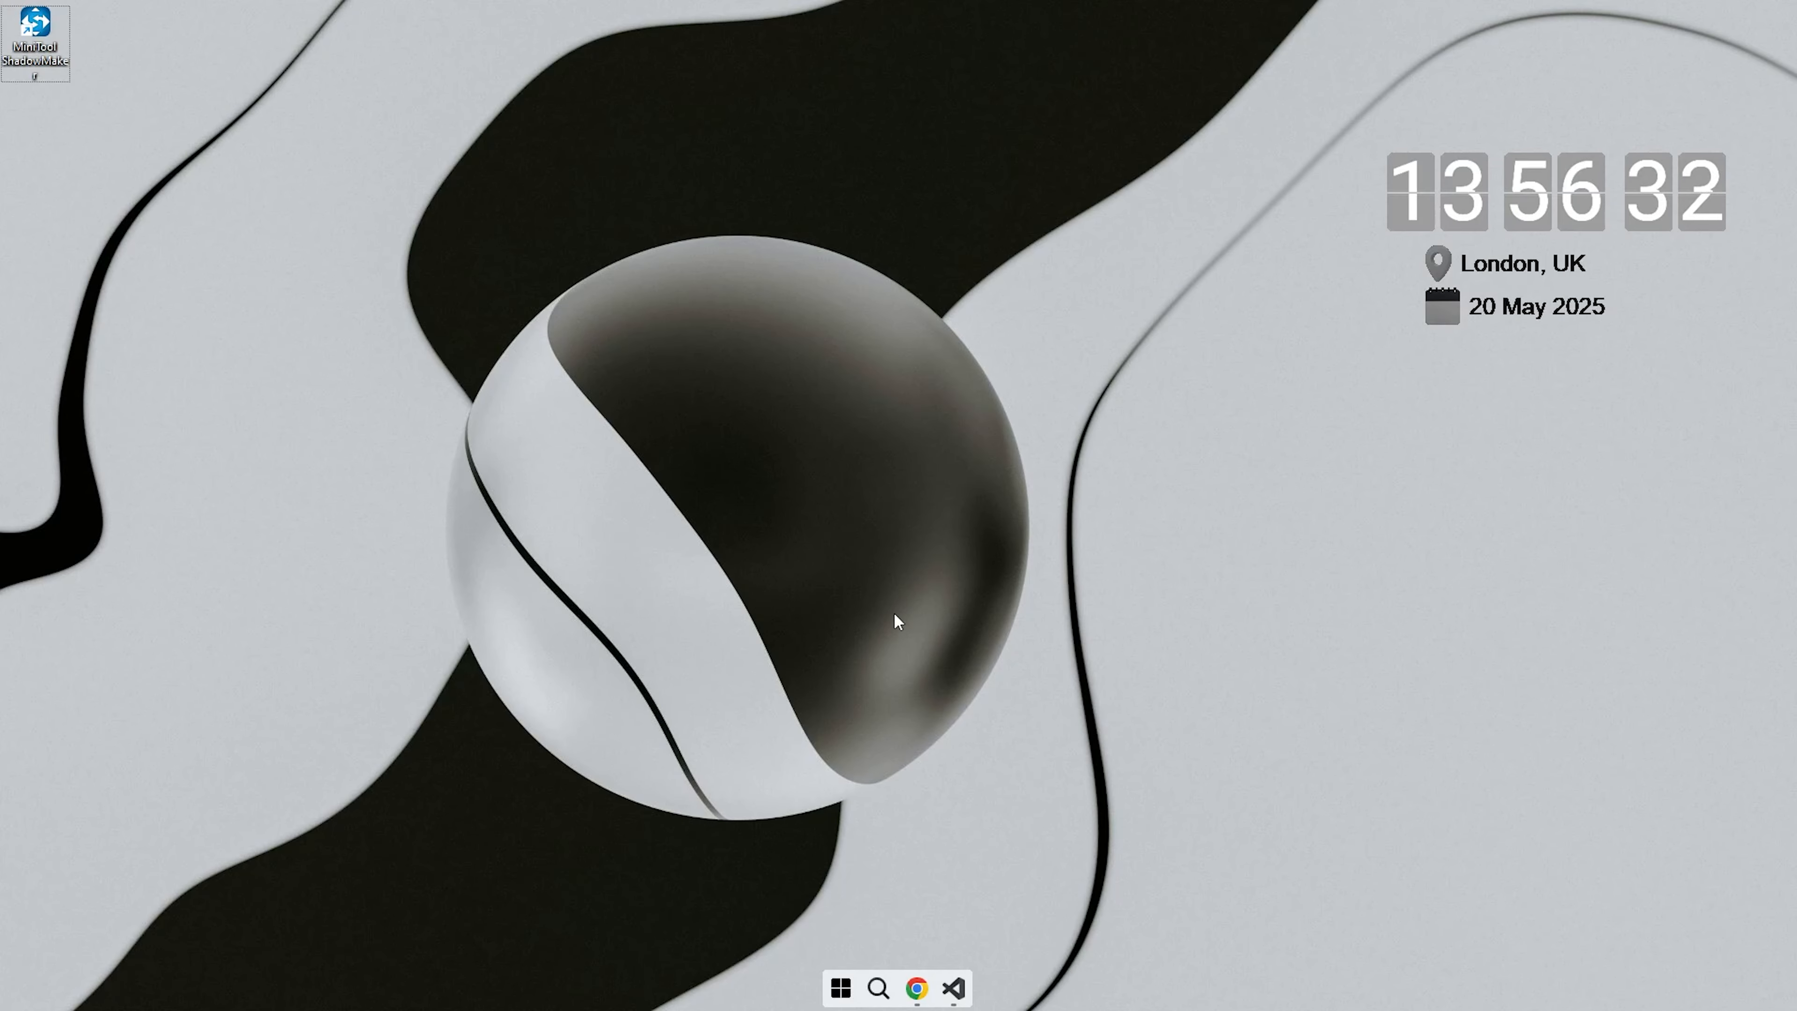
# - Inspect the SSD-Backup (G:) contents and the drive overview in File Explorer, and close the window
pyautogui.click(840, 987)
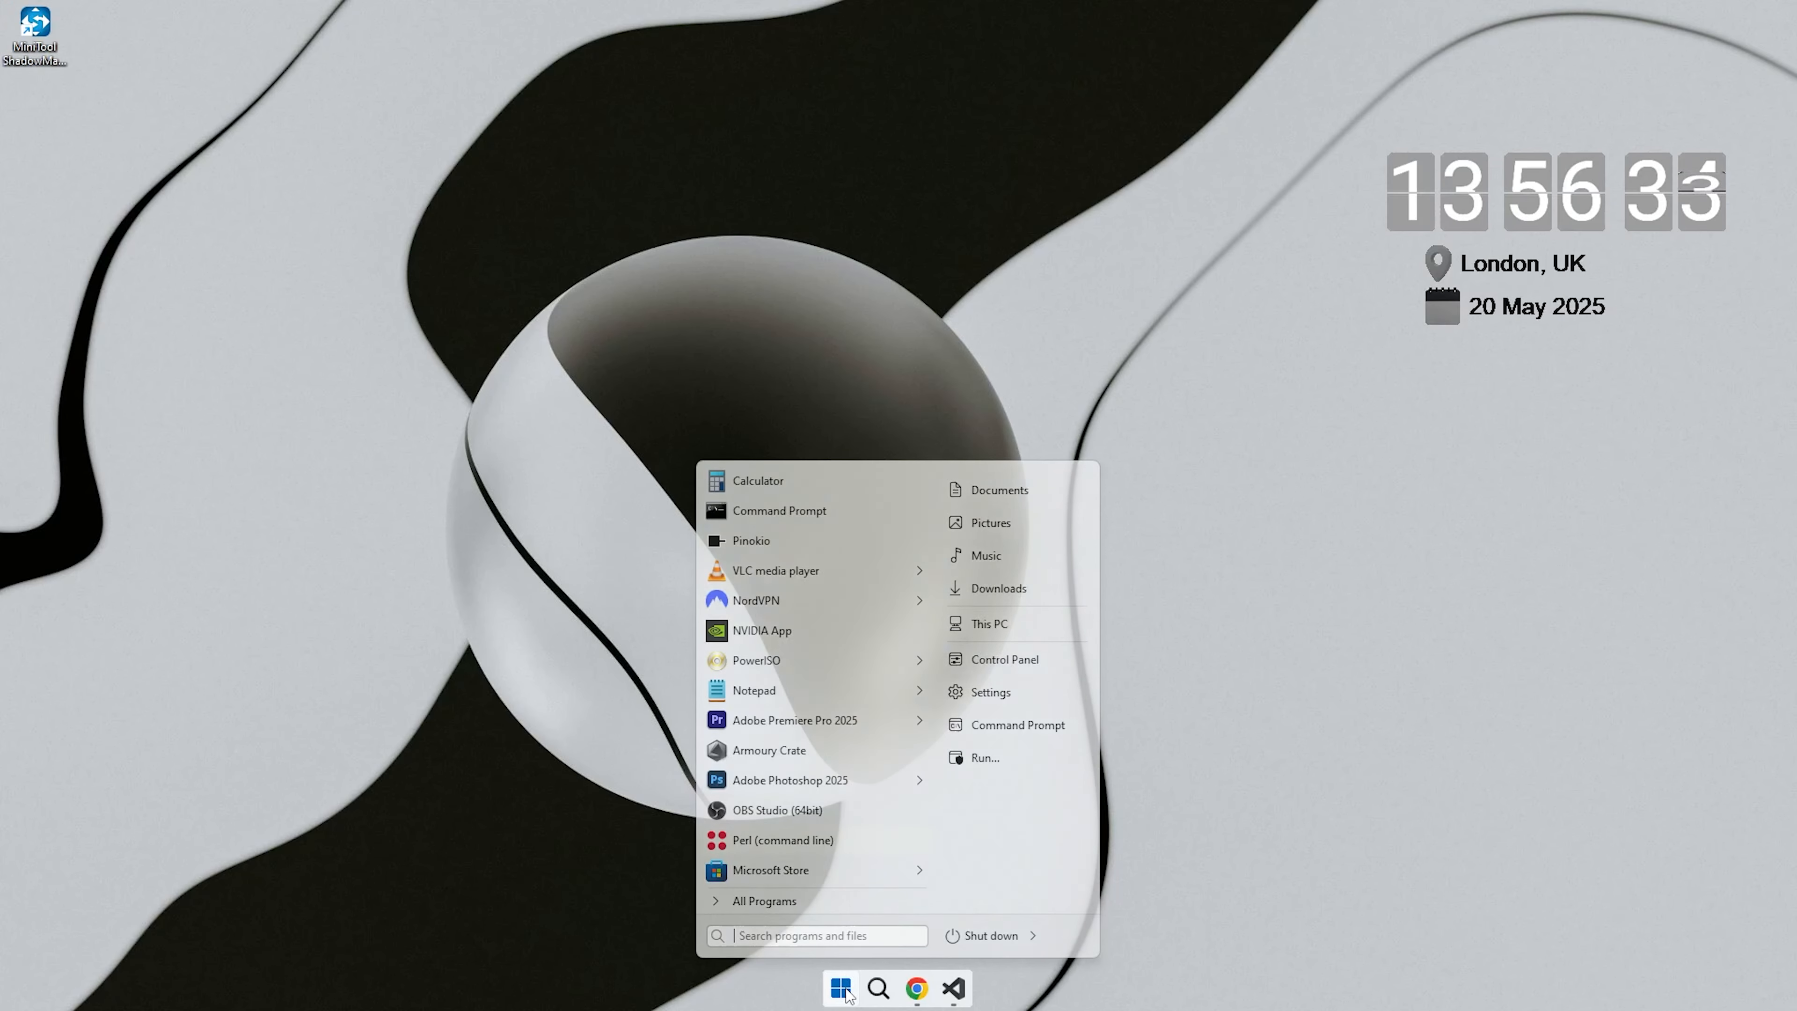
pyautogui.click(1002, 634)
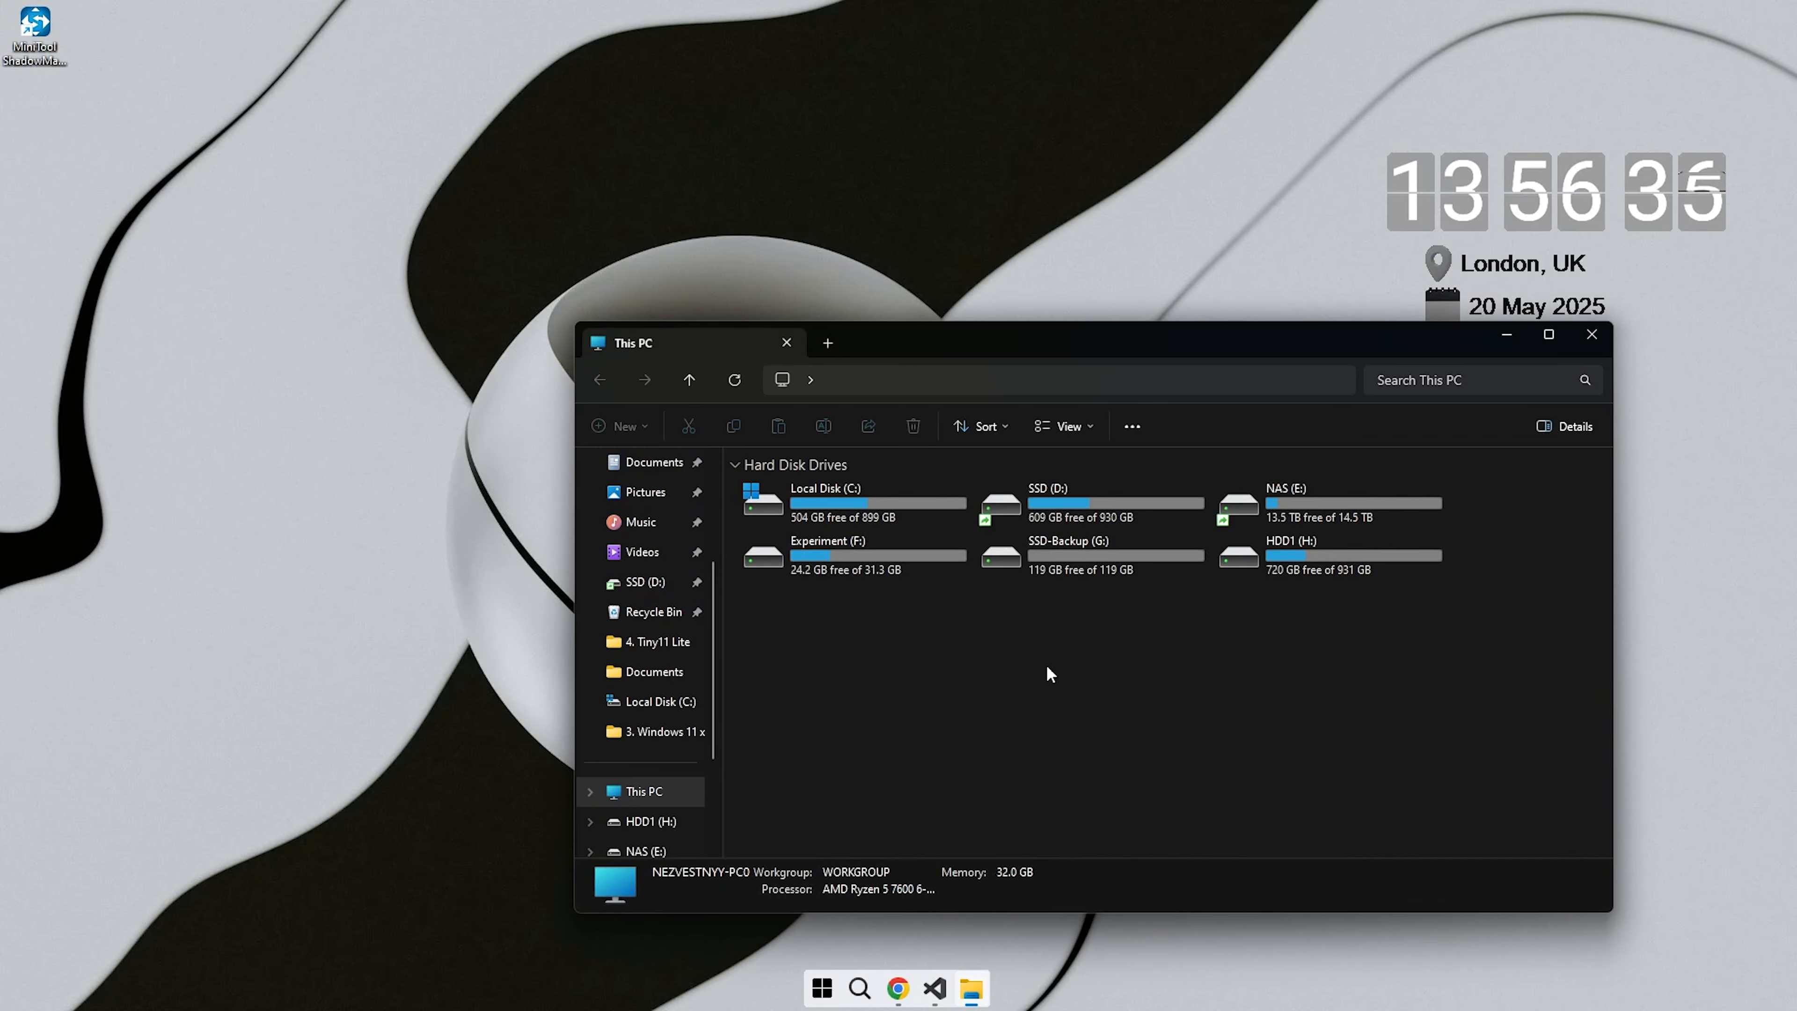
pyautogui.click(695, 382)
pyautogui.click(1304, 688)
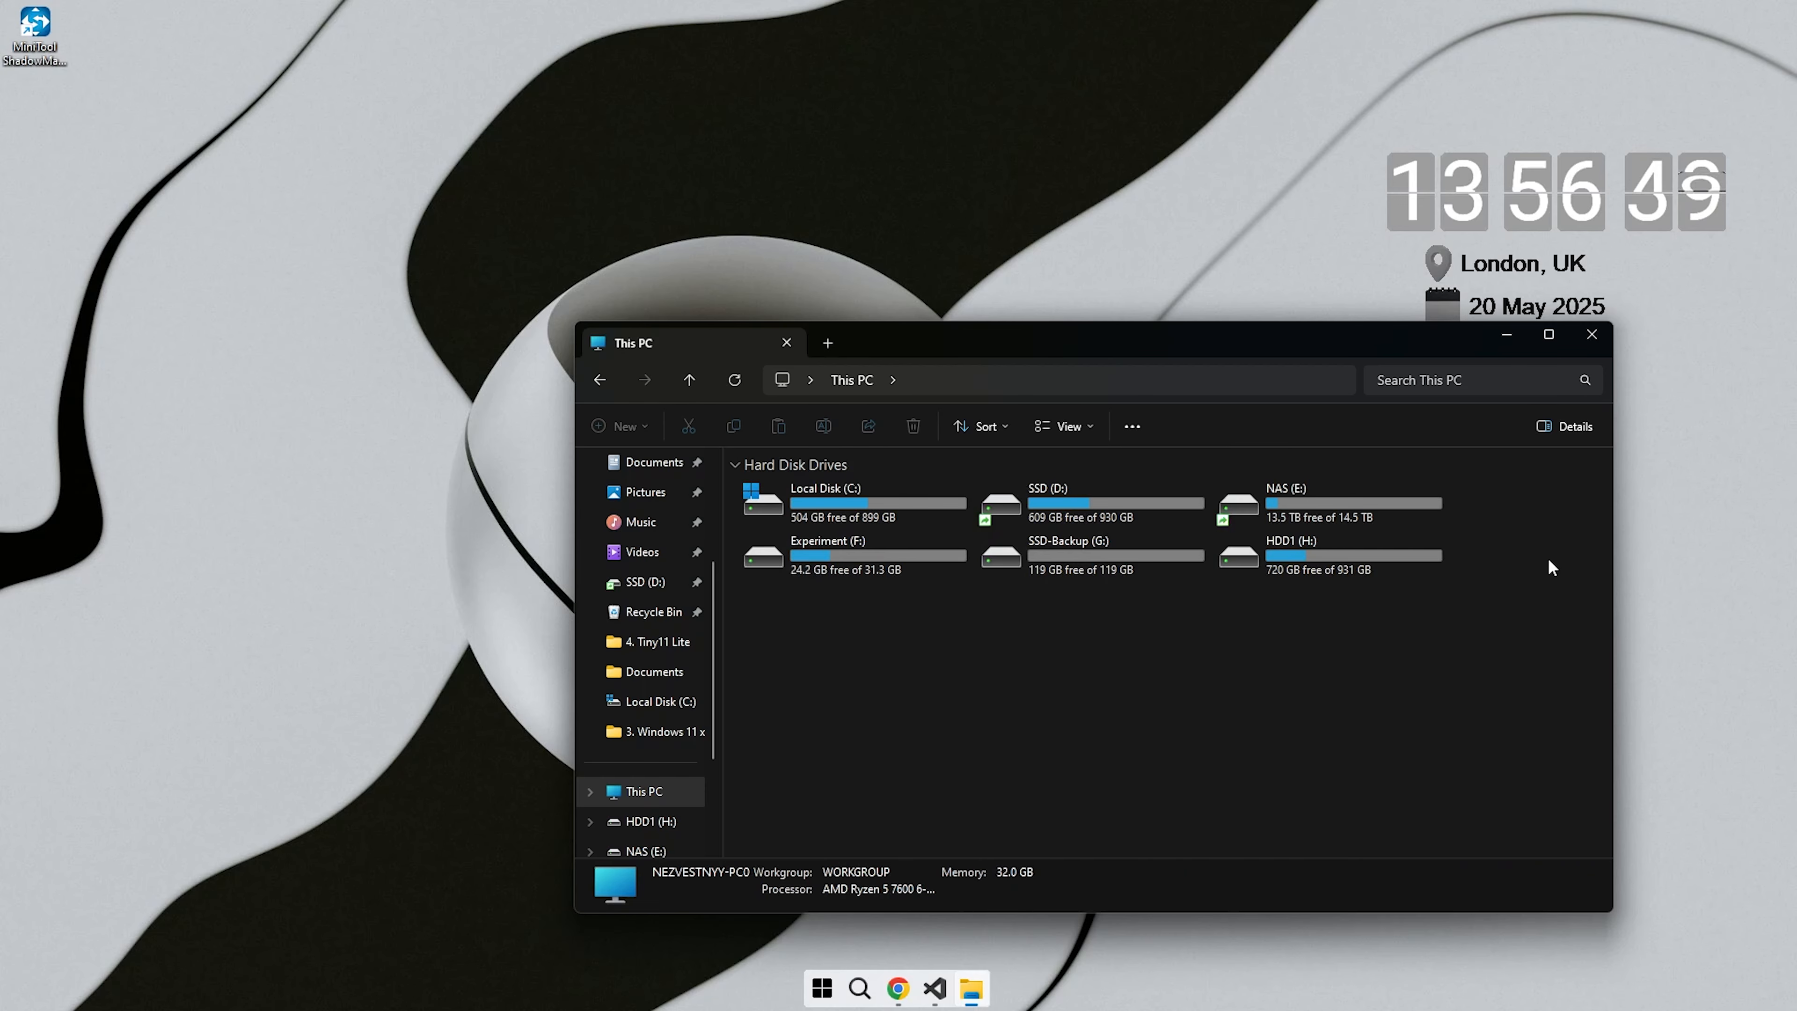
pyautogui.click(1604, 337)
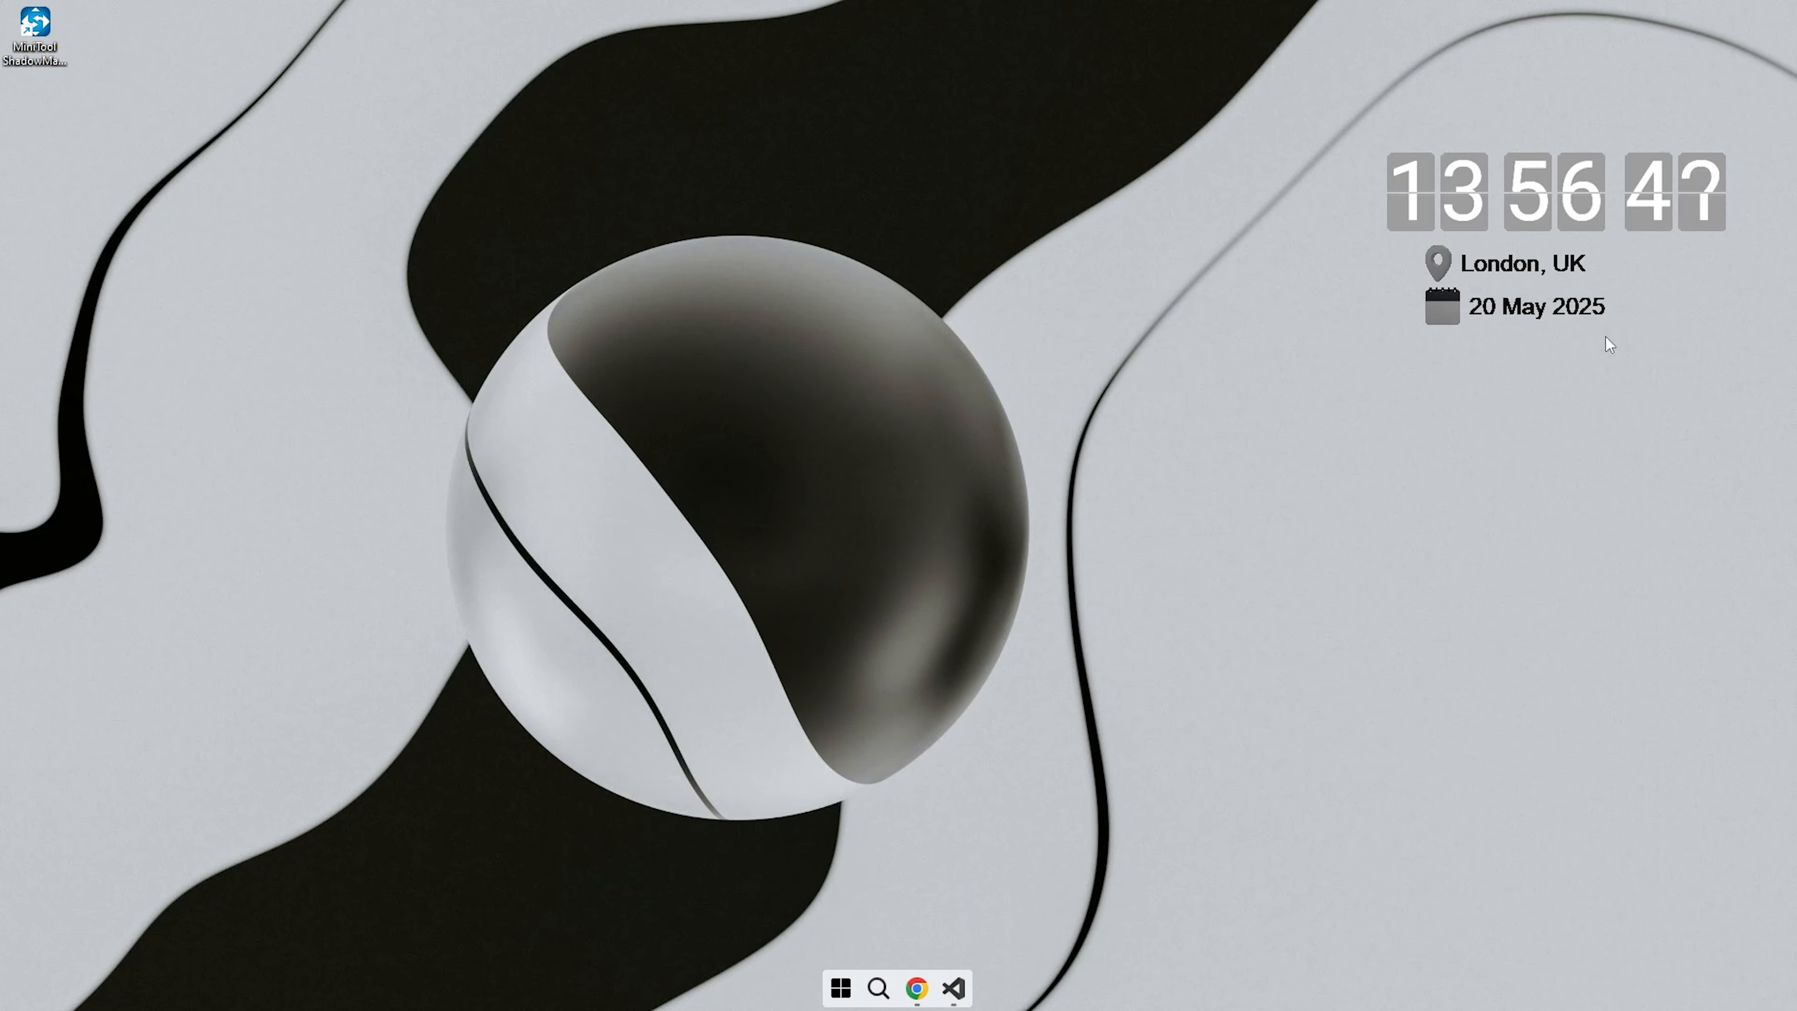
# - Open MiniTool ShadowMaker and set up a restore of DiskBackupTask from the 5/18/2025 4:02 PM version, including MBR and Track 0 and SSD-Backup (G:)
pyautogui.doubleClick(41, 29)
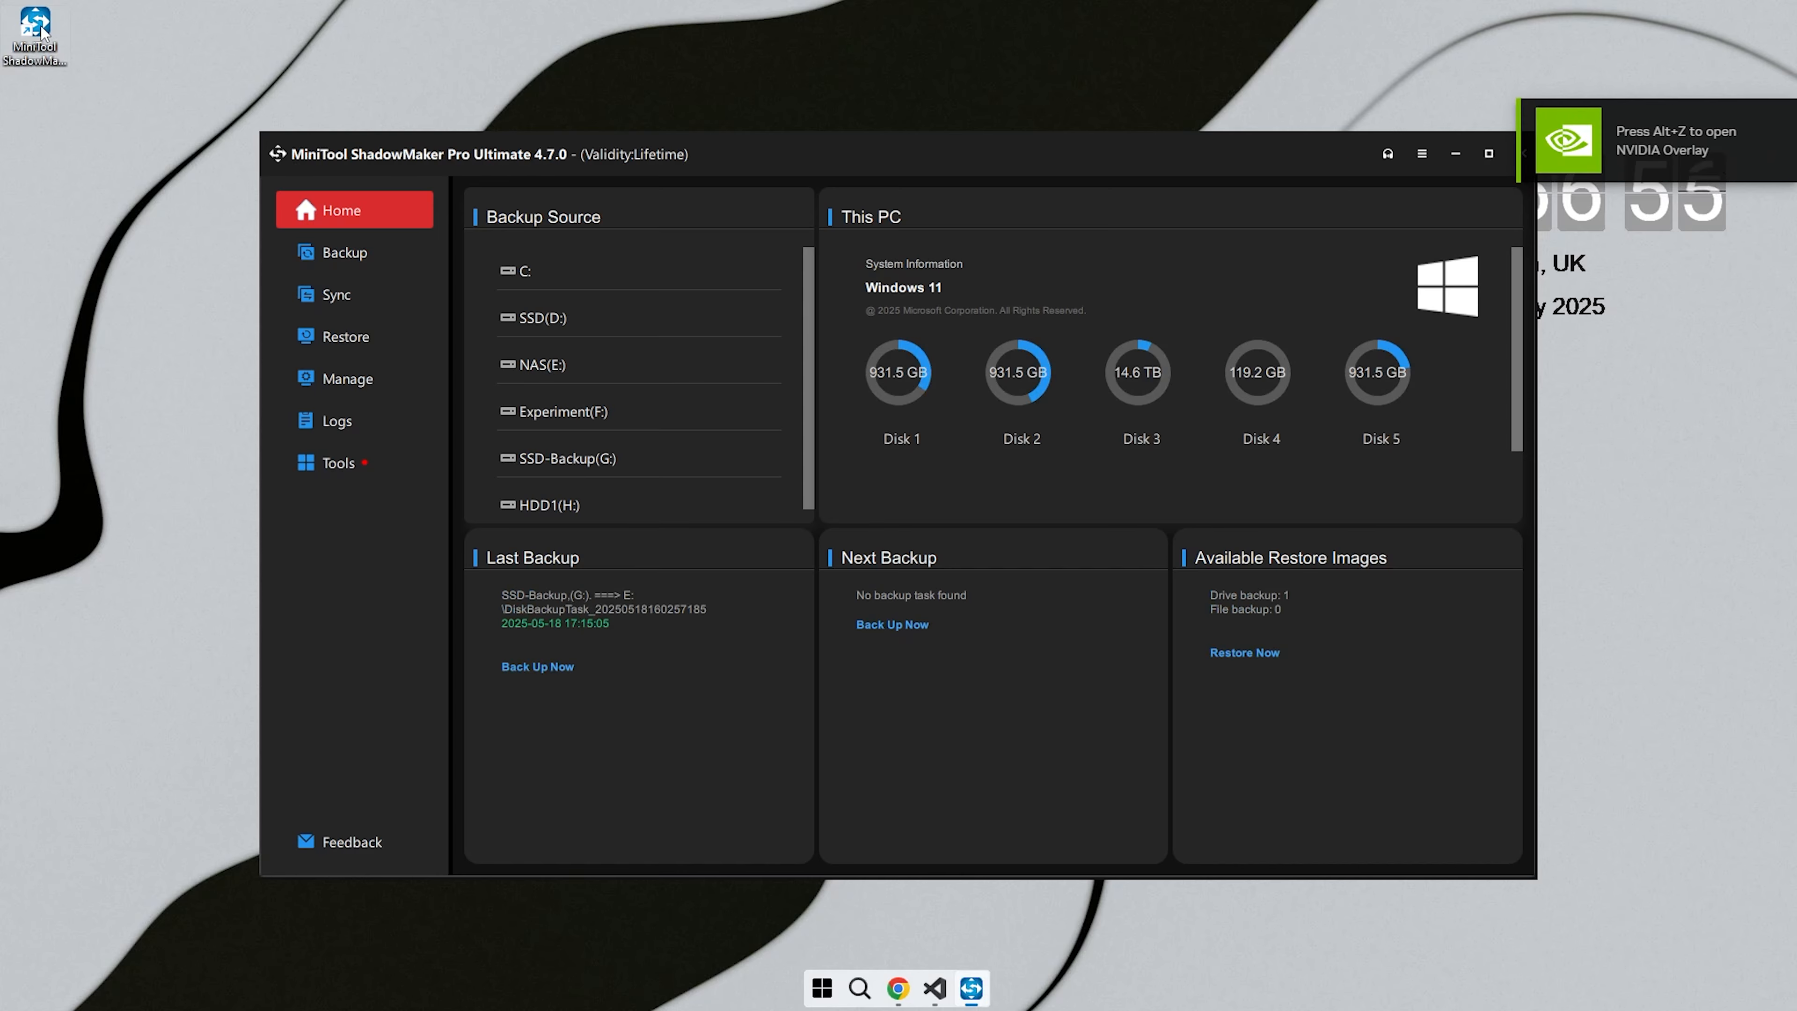
pyautogui.click(345, 346)
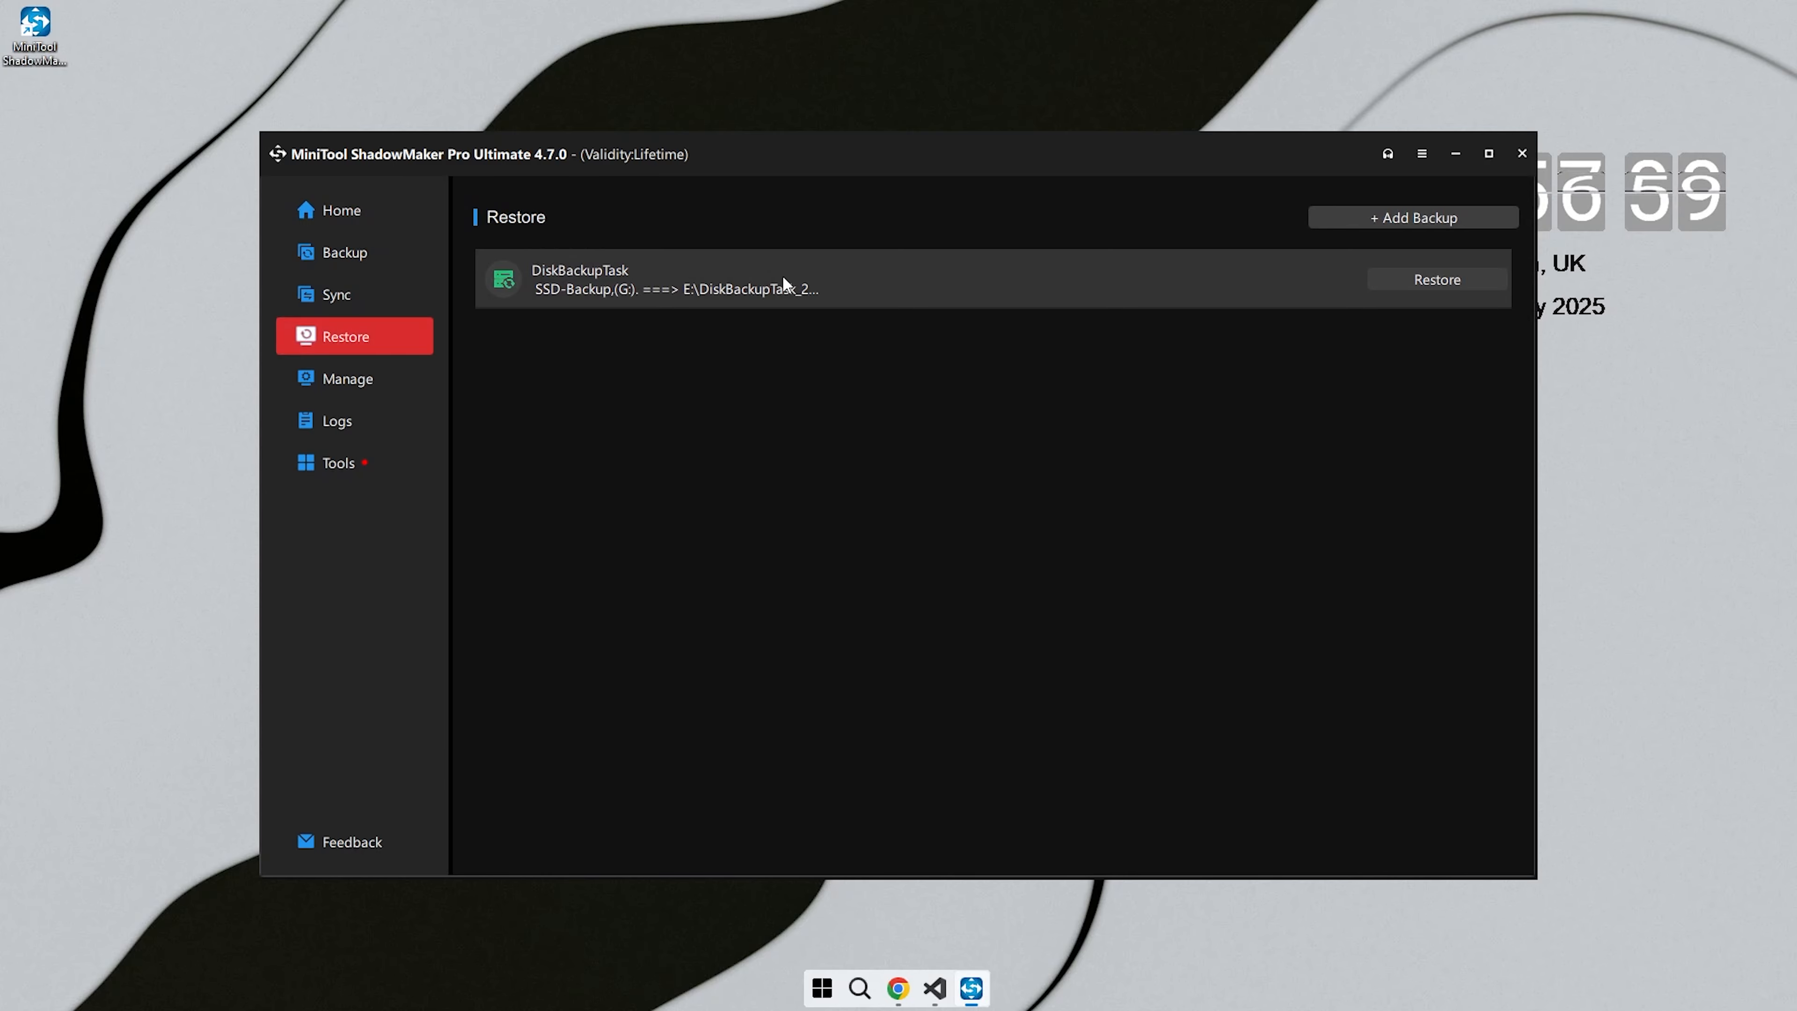
pyautogui.click(1431, 275)
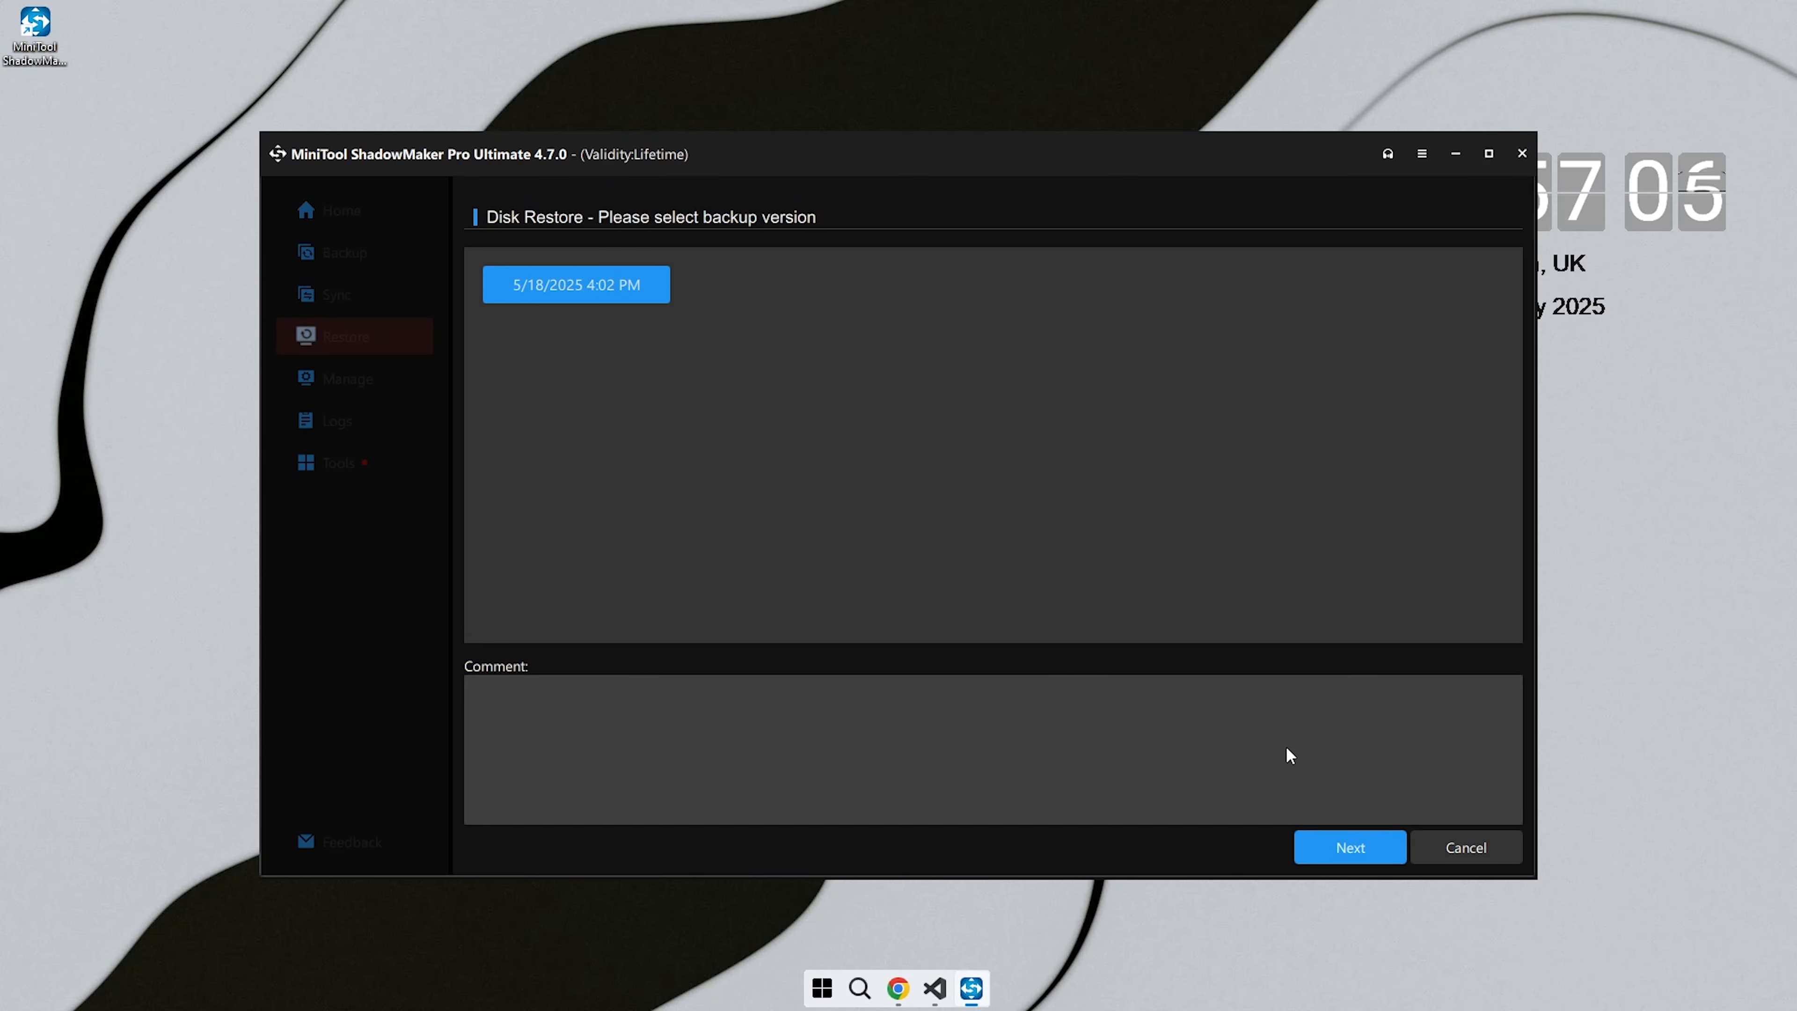
pyautogui.click(1338, 854)
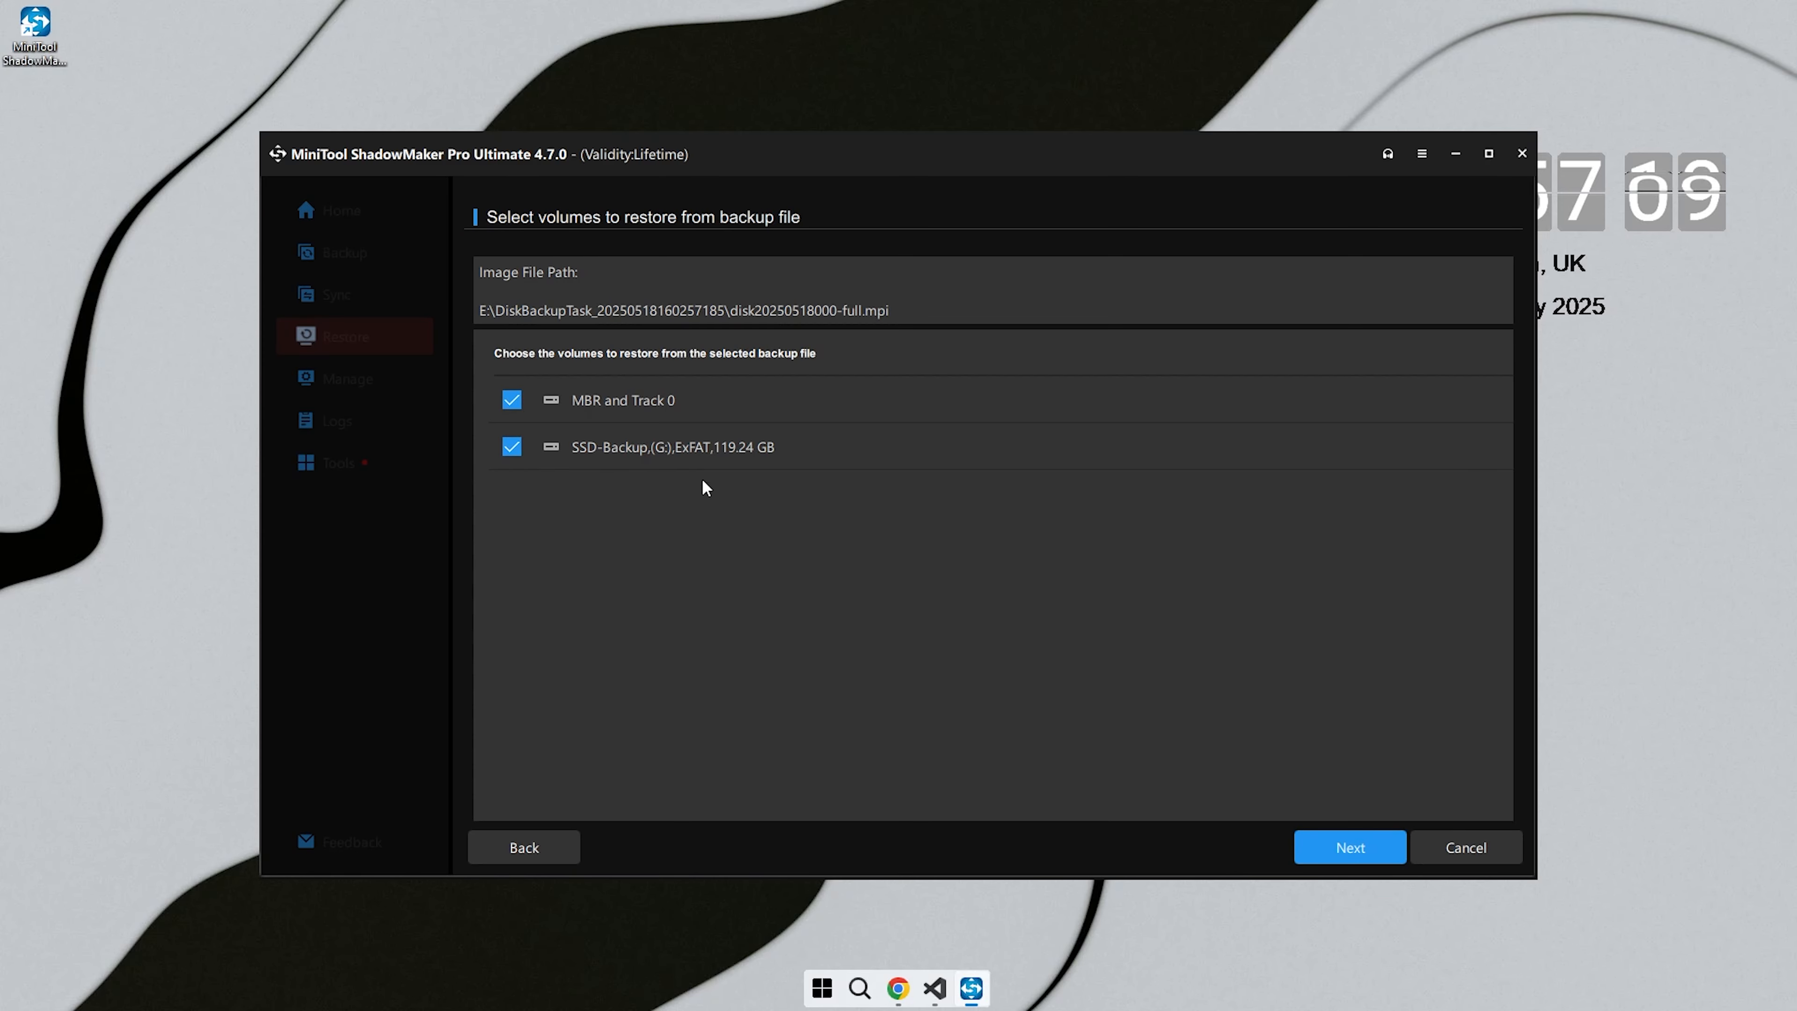
pyautogui.click(1337, 850)
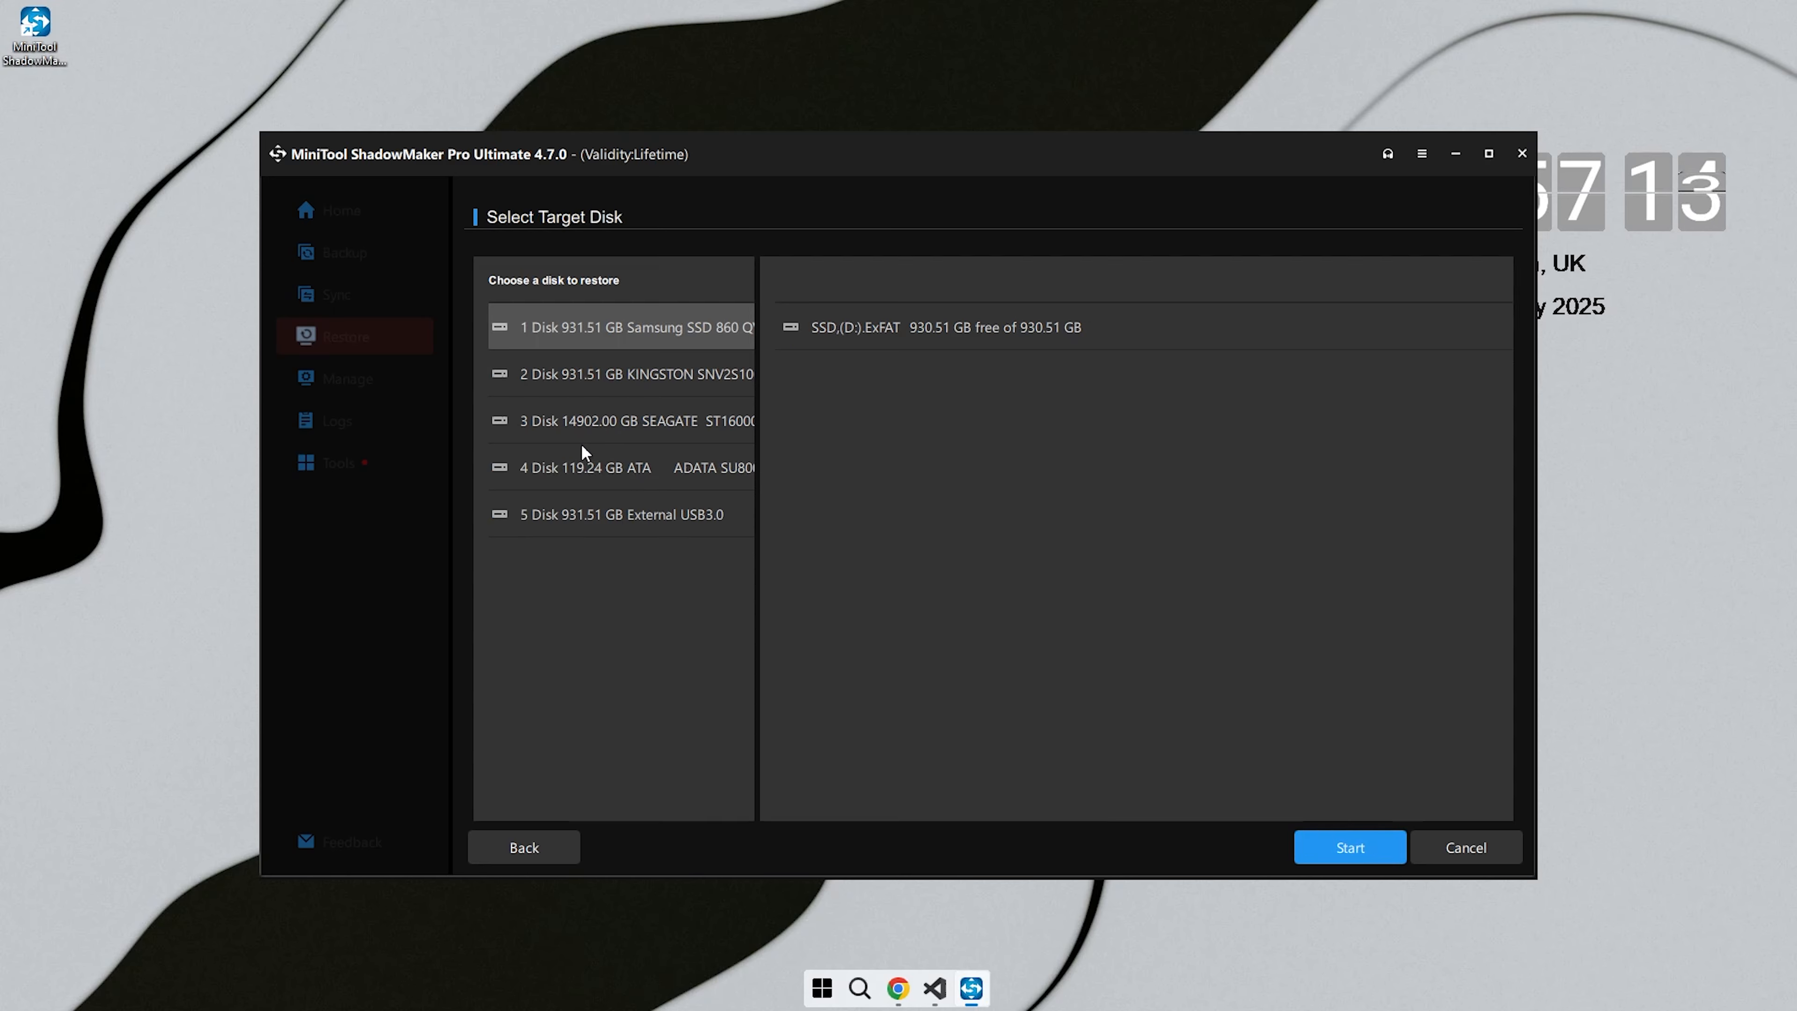
# - Choose the 119.24 GB ADATA SU800 disk as the restore target and check the SSD-Backup (G:) drive in File Explorer
pyautogui.click(619, 470)
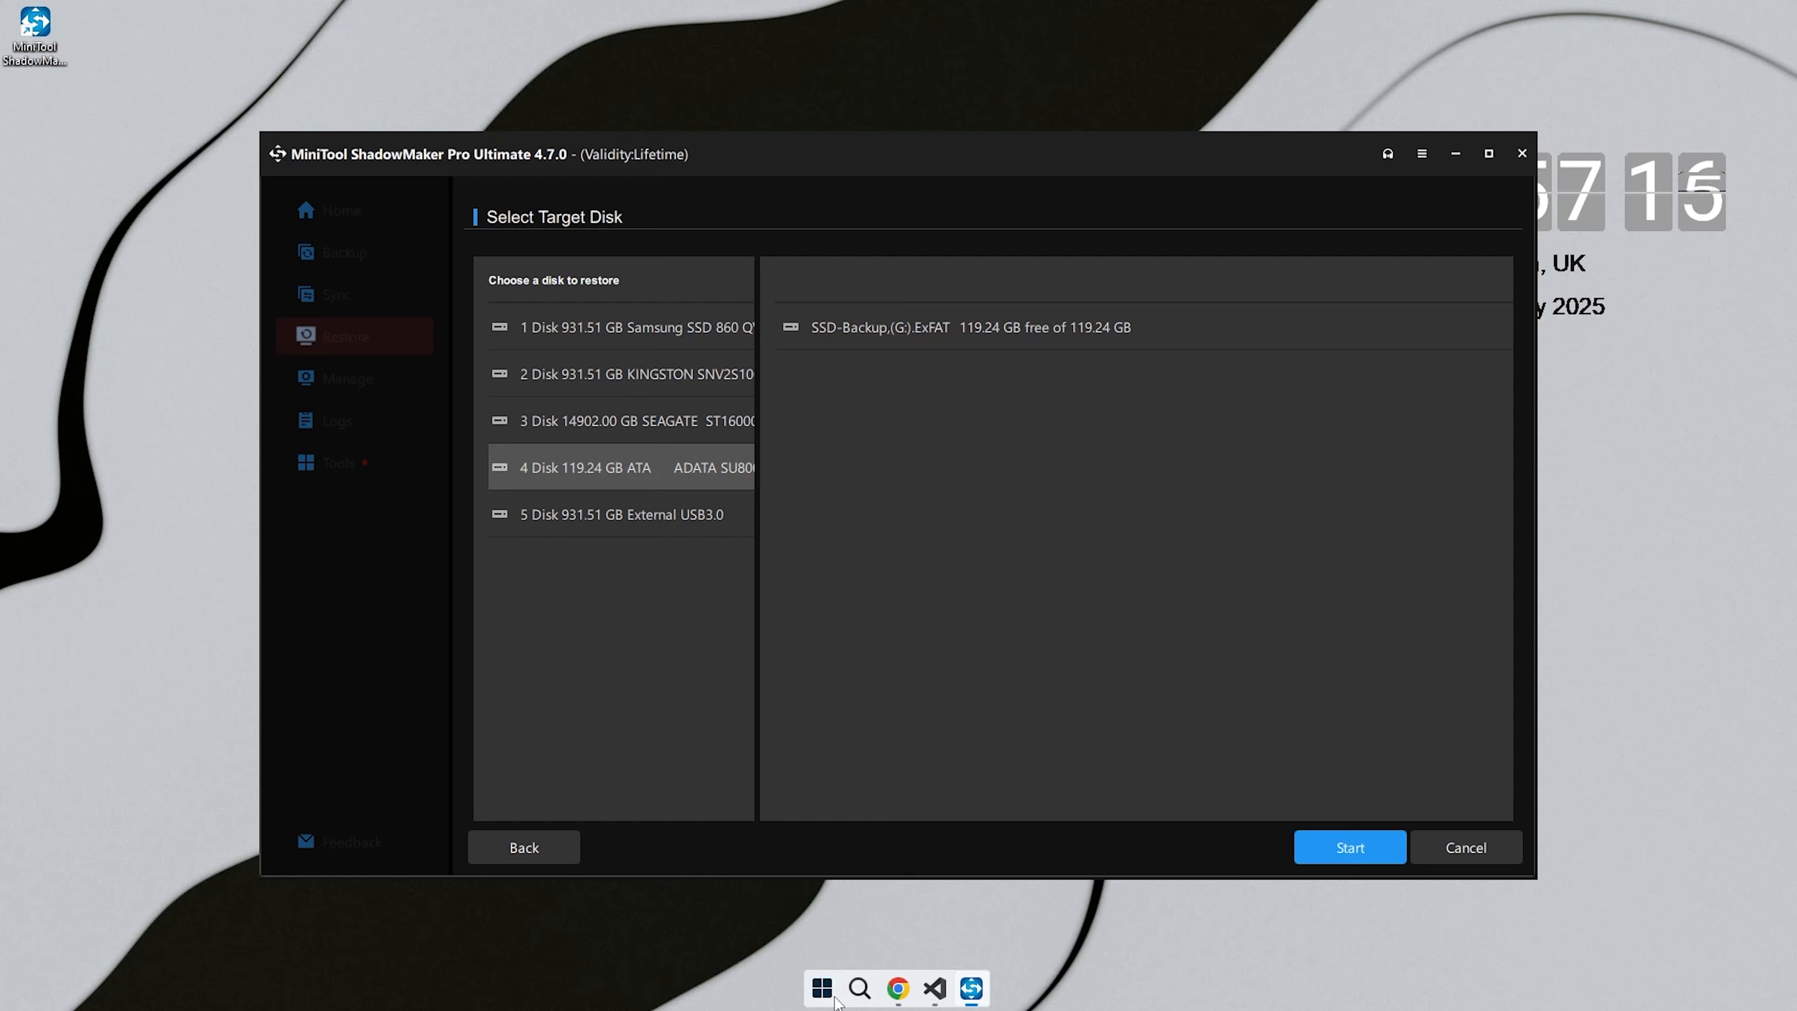
pyautogui.click(838, 976)
pyautogui.click(997, 627)
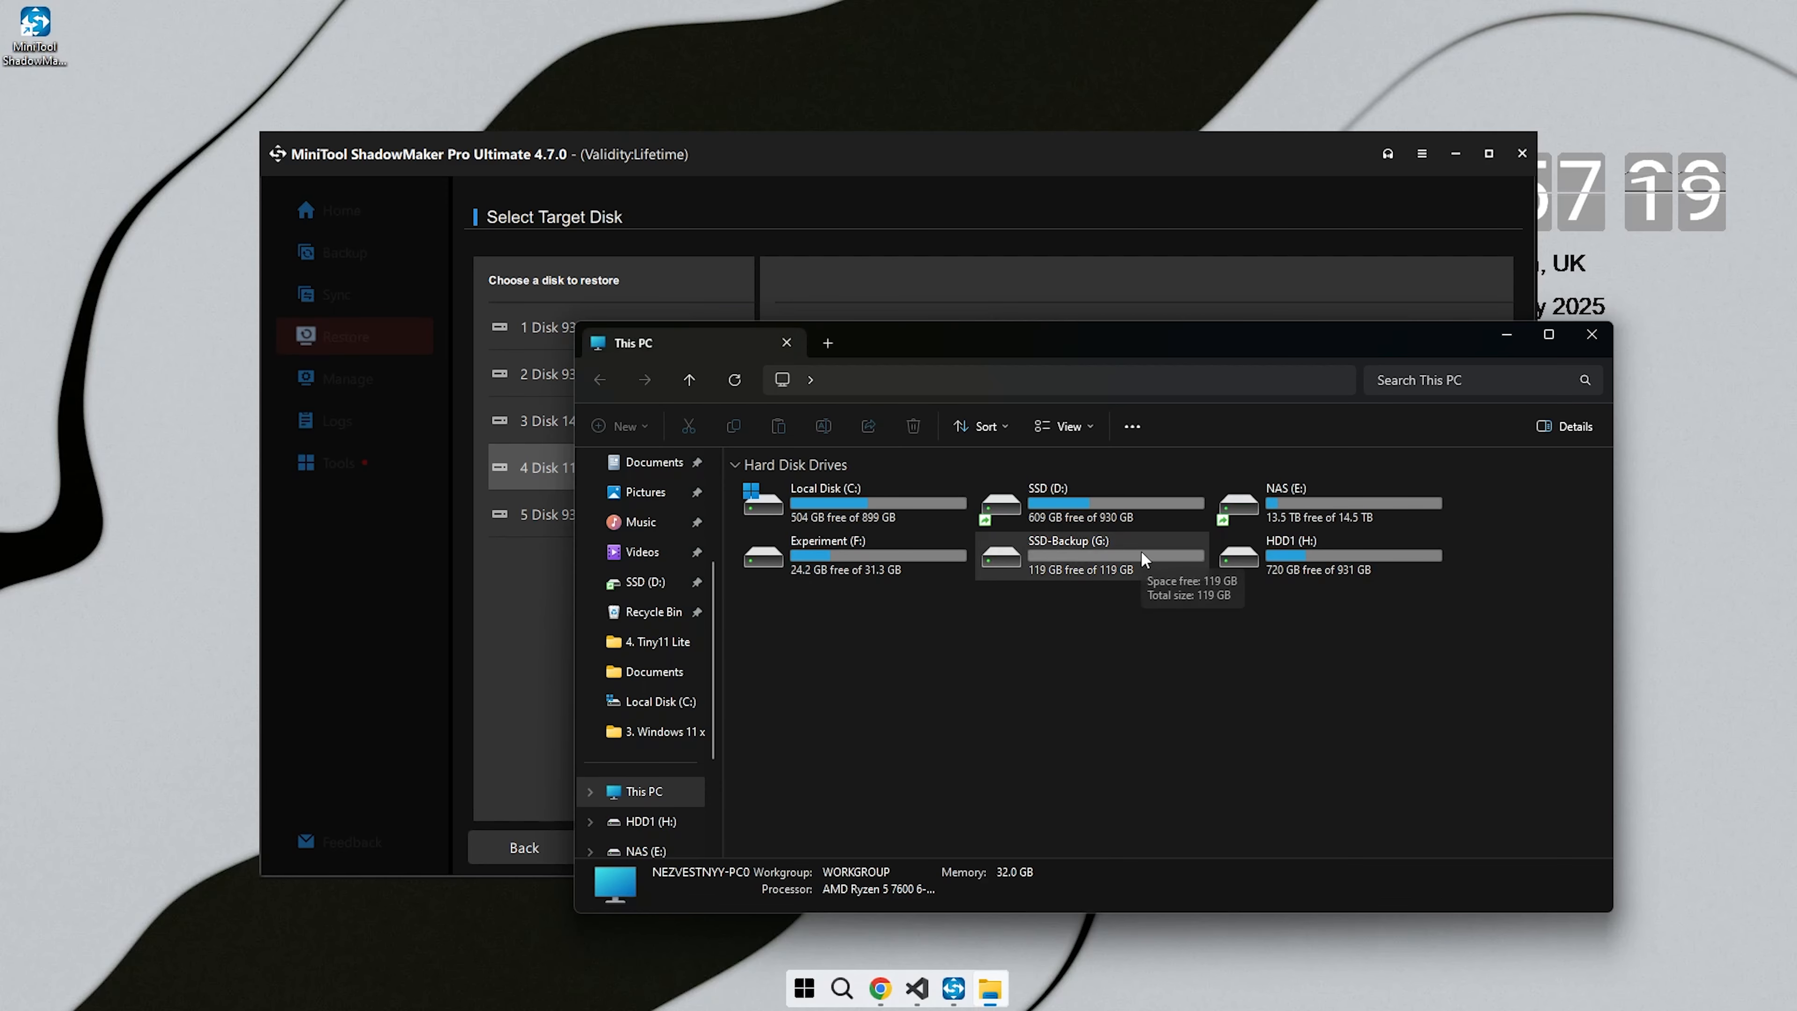
pyautogui.click(1592, 334)
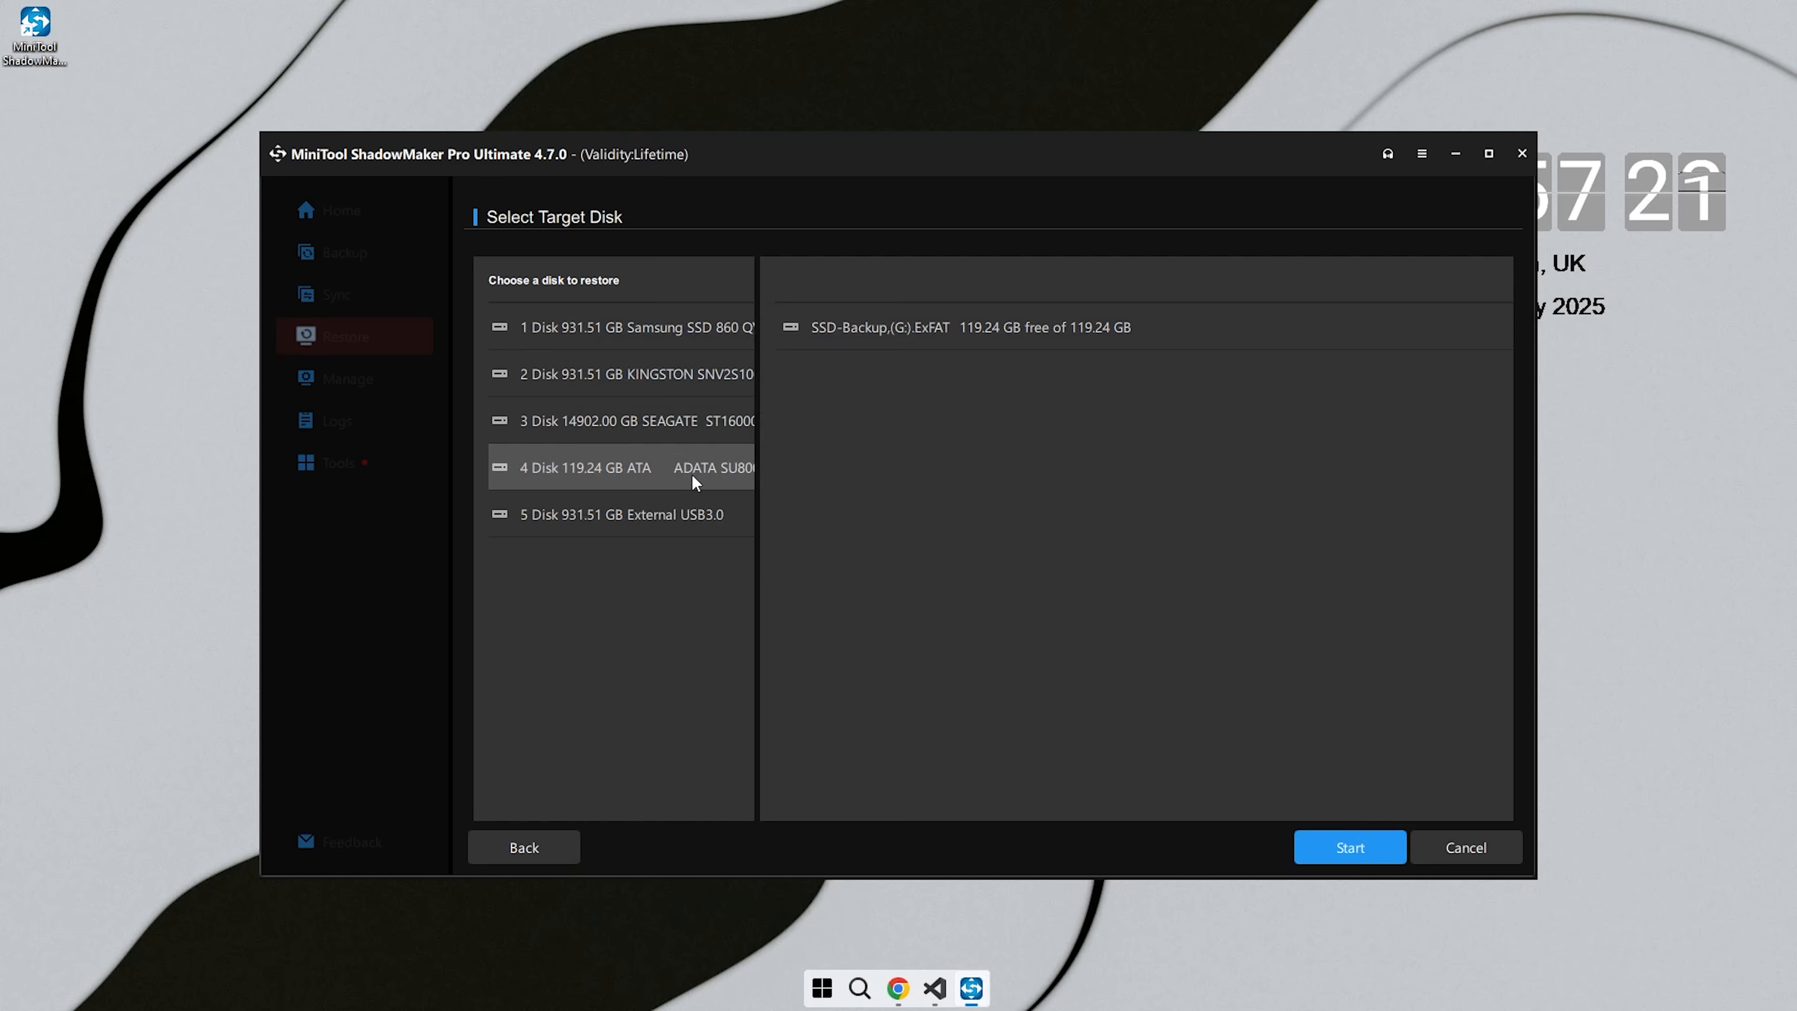
# - Start the restore, accept overwriting the SSD-Backup (G:) partition, and finish the operation once it completes
pyautogui.click(1339, 841)
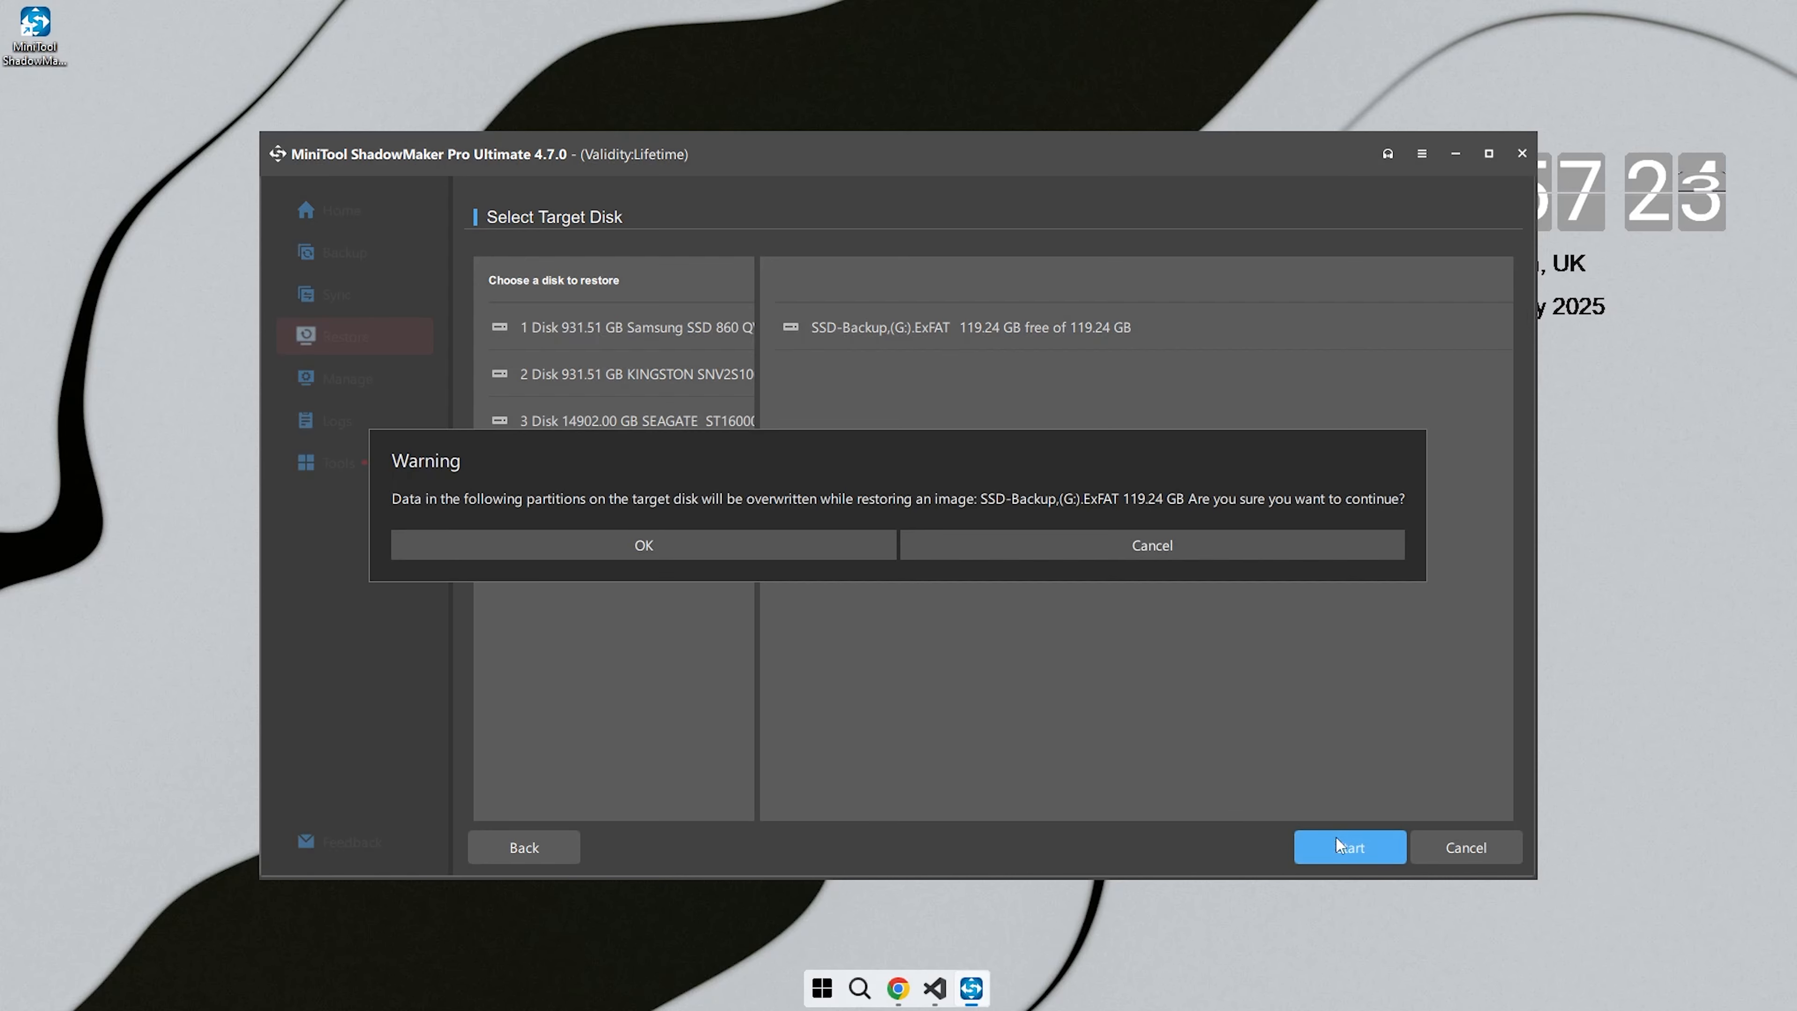
pyautogui.click(726, 550)
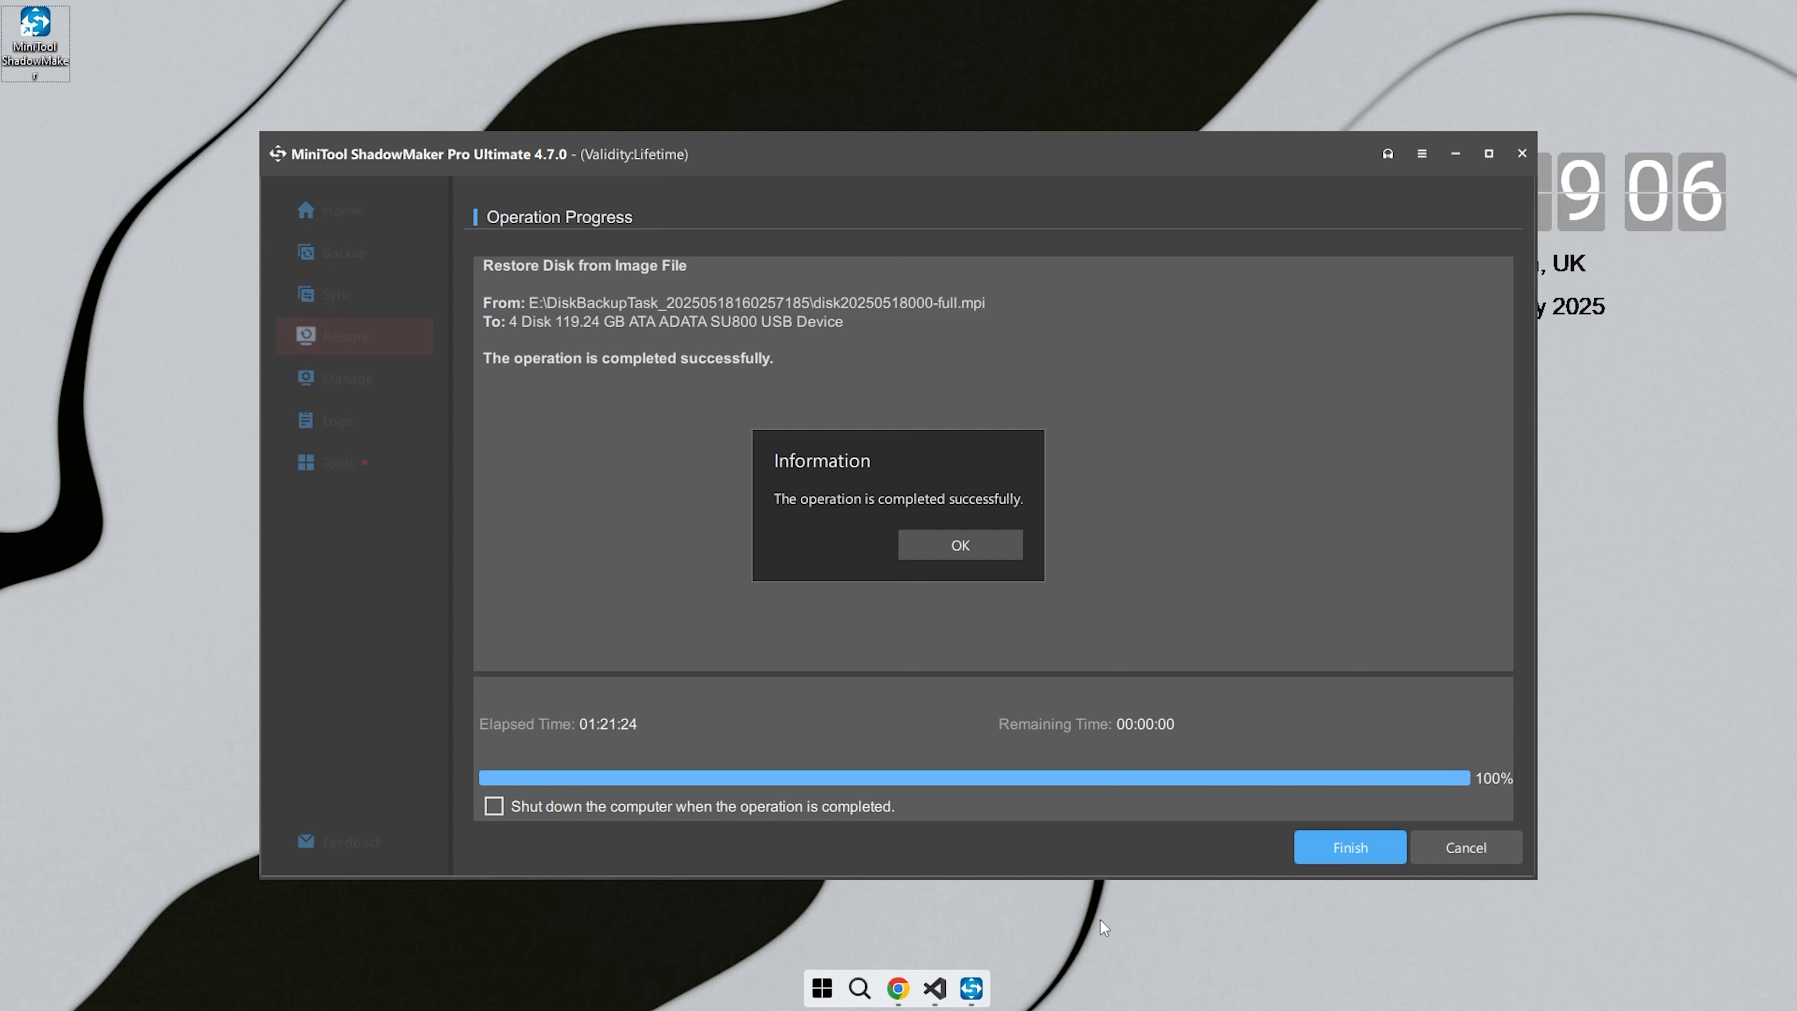
pyautogui.click(960, 547)
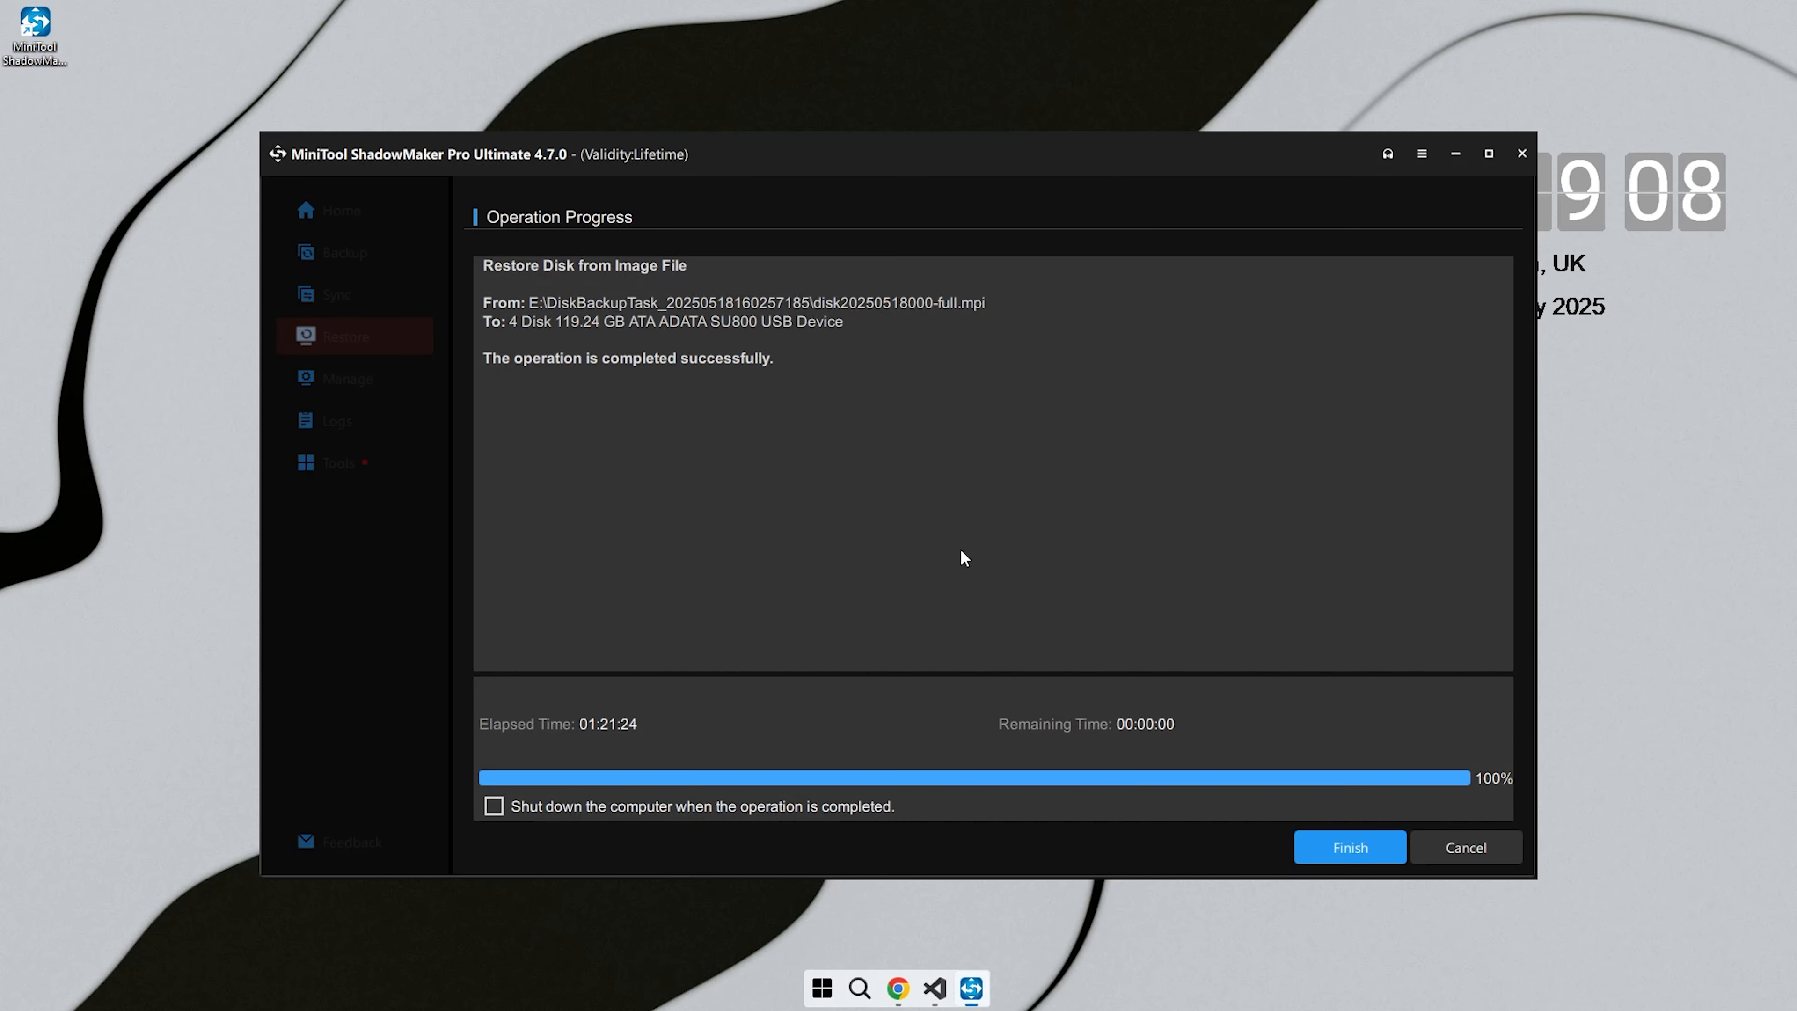
pyautogui.click(1338, 844)
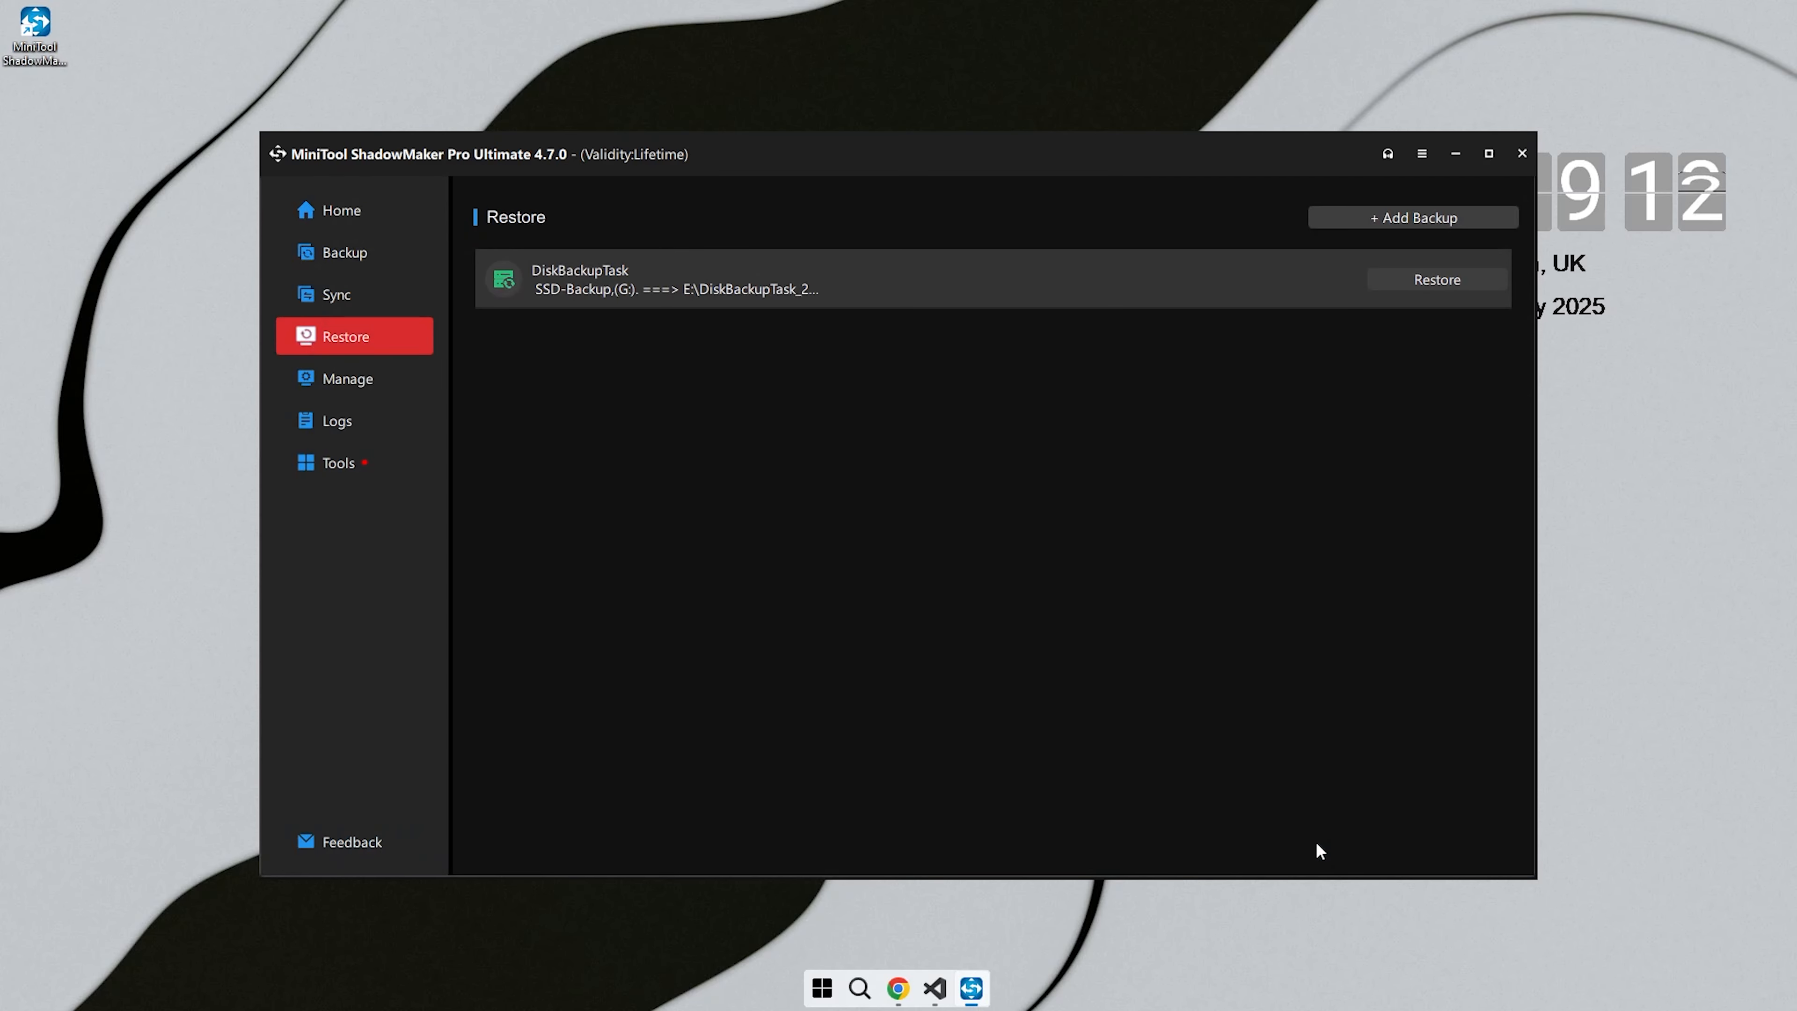
# - Review the backup task management page and the Sync page with its source selection, leaving the source unset
pyautogui.click(396, 386)
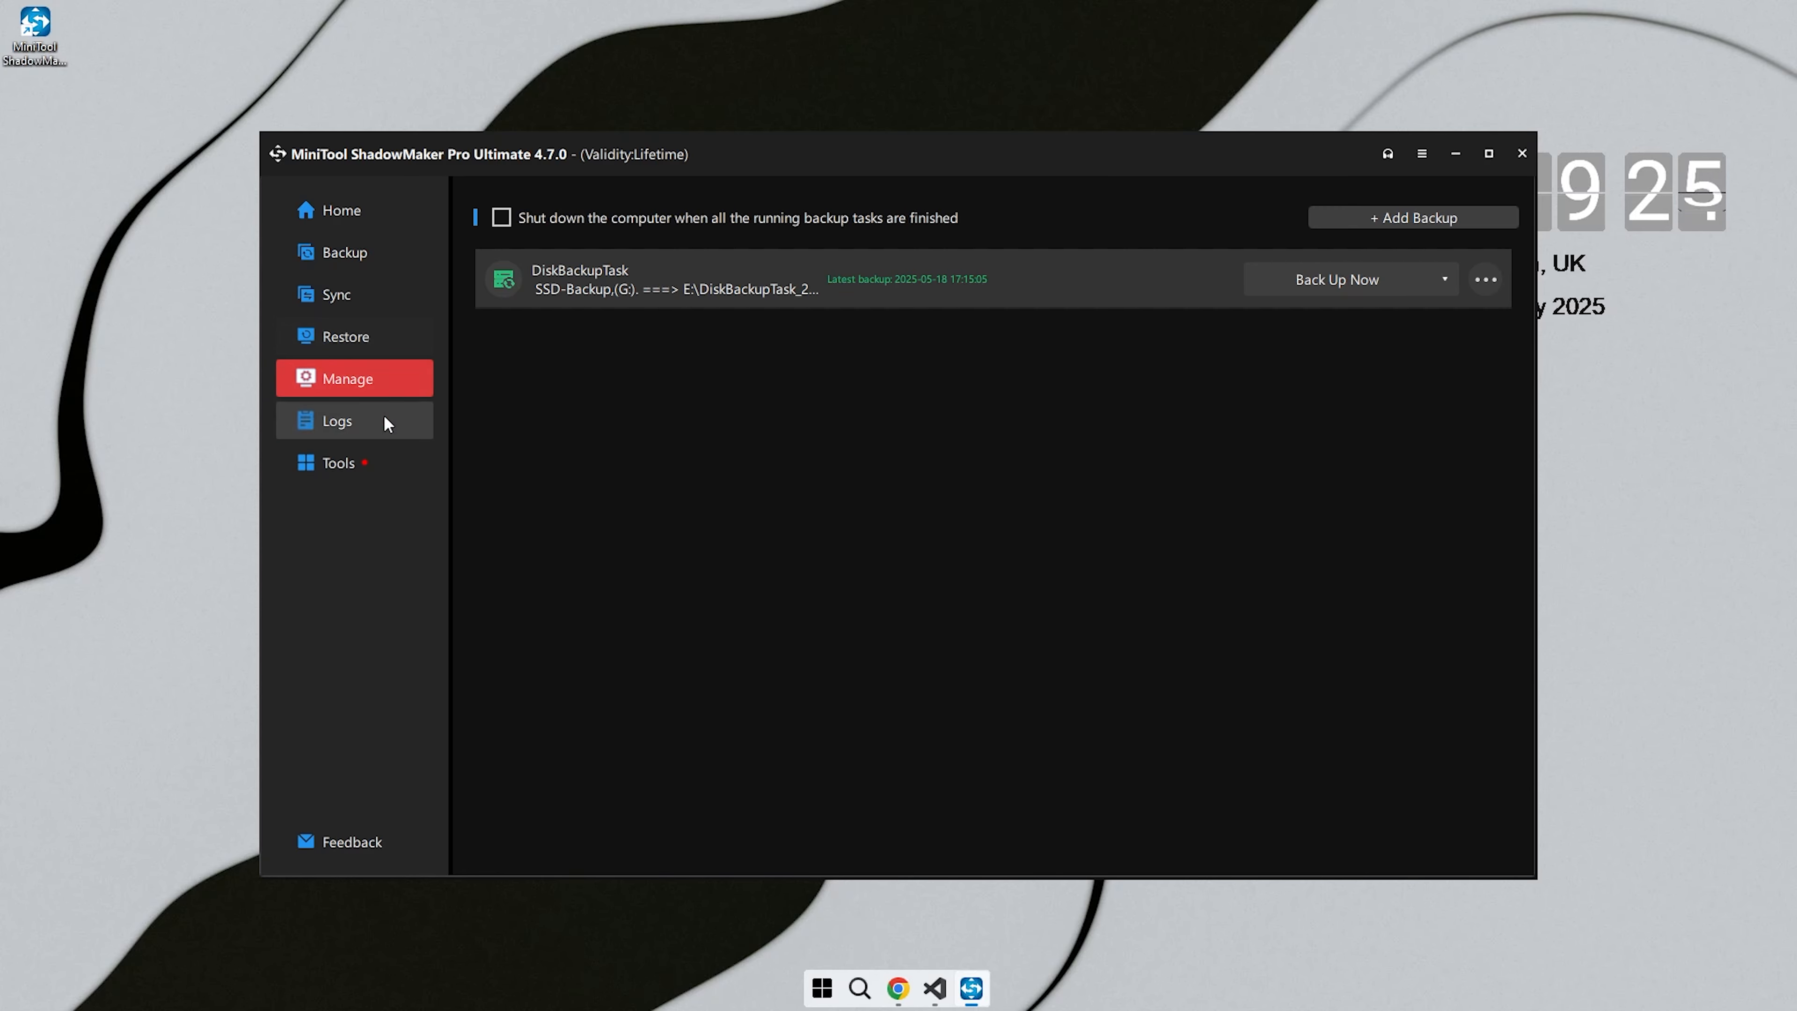
pyautogui.click(362, 297)
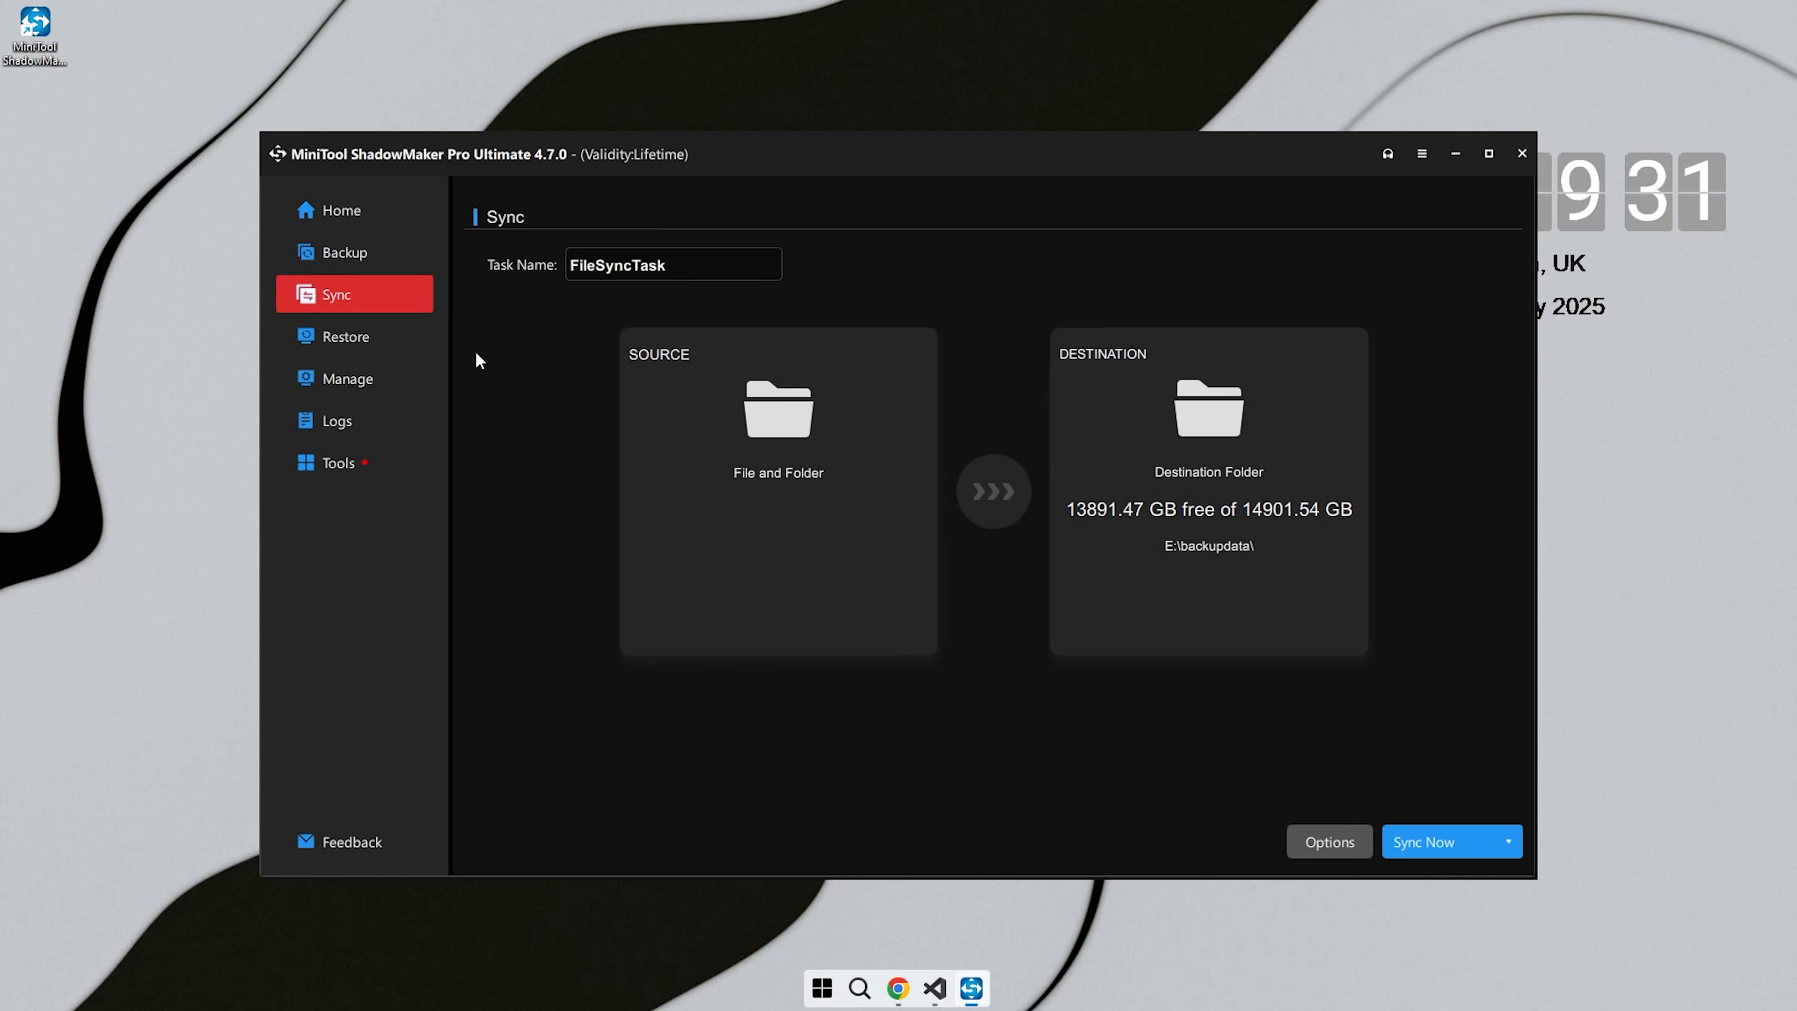
pyautogui.click(771, 445)
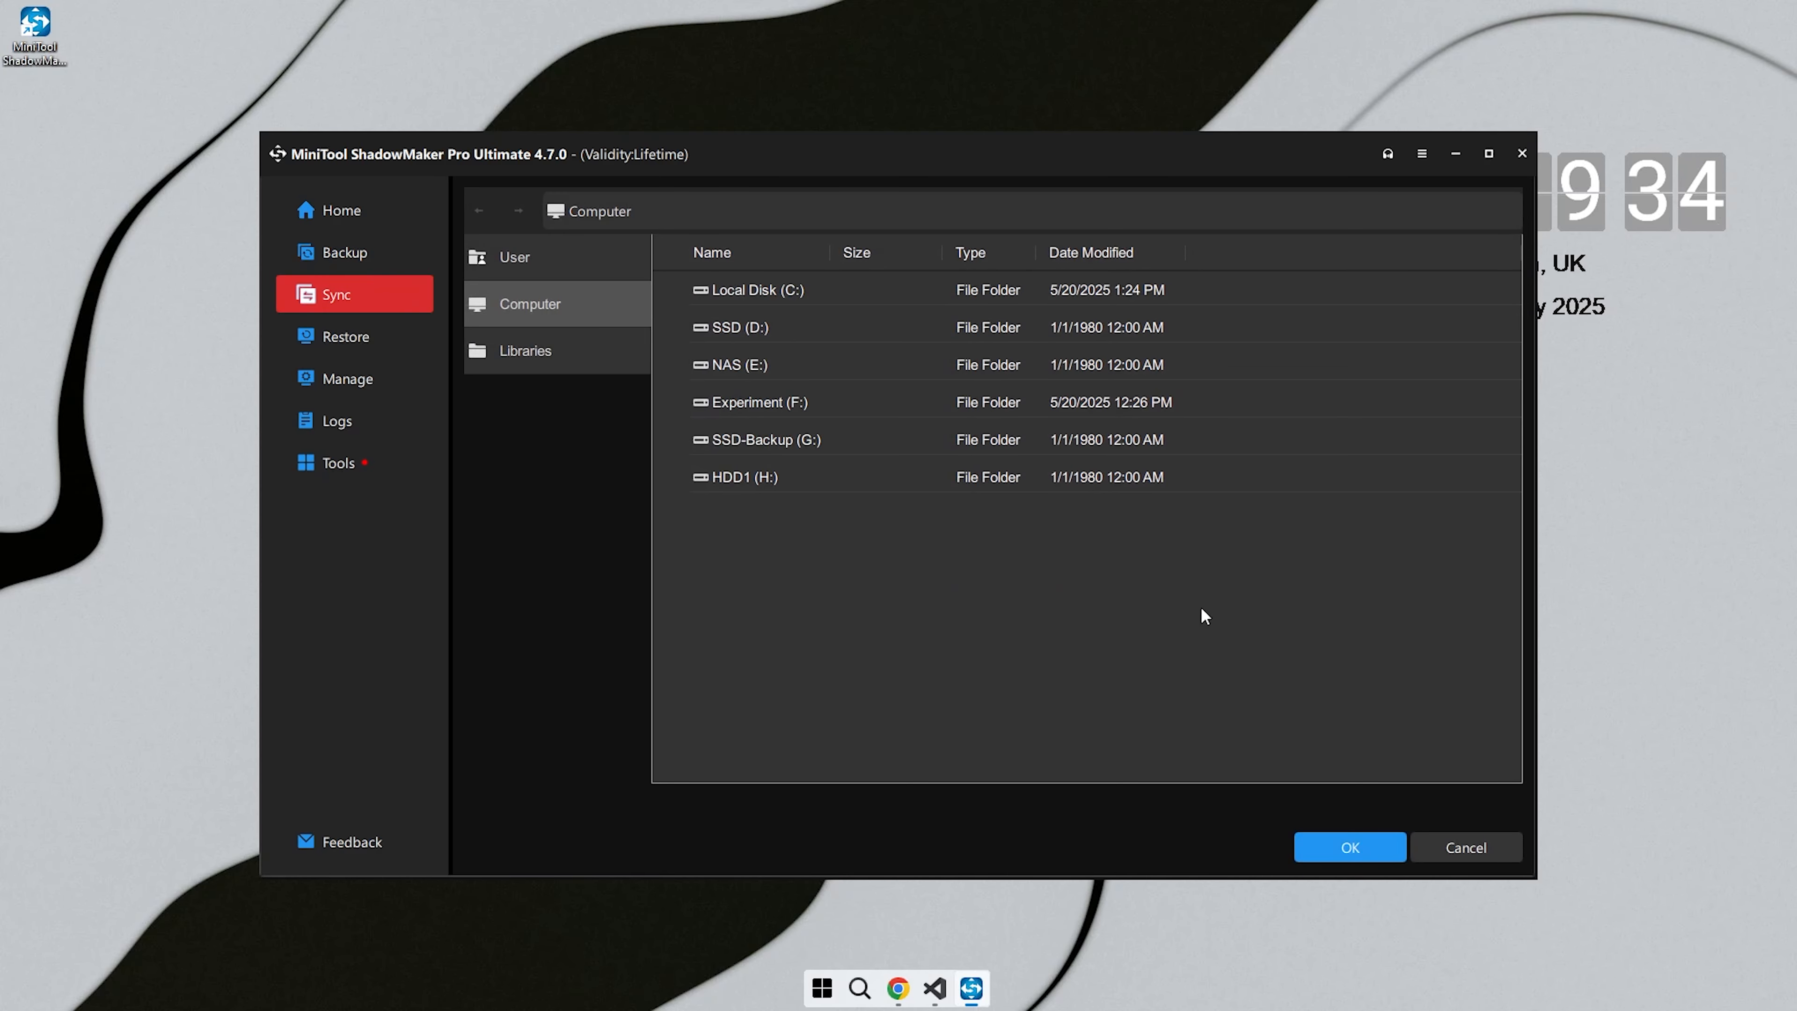
pyautogui.click(1465, 845)
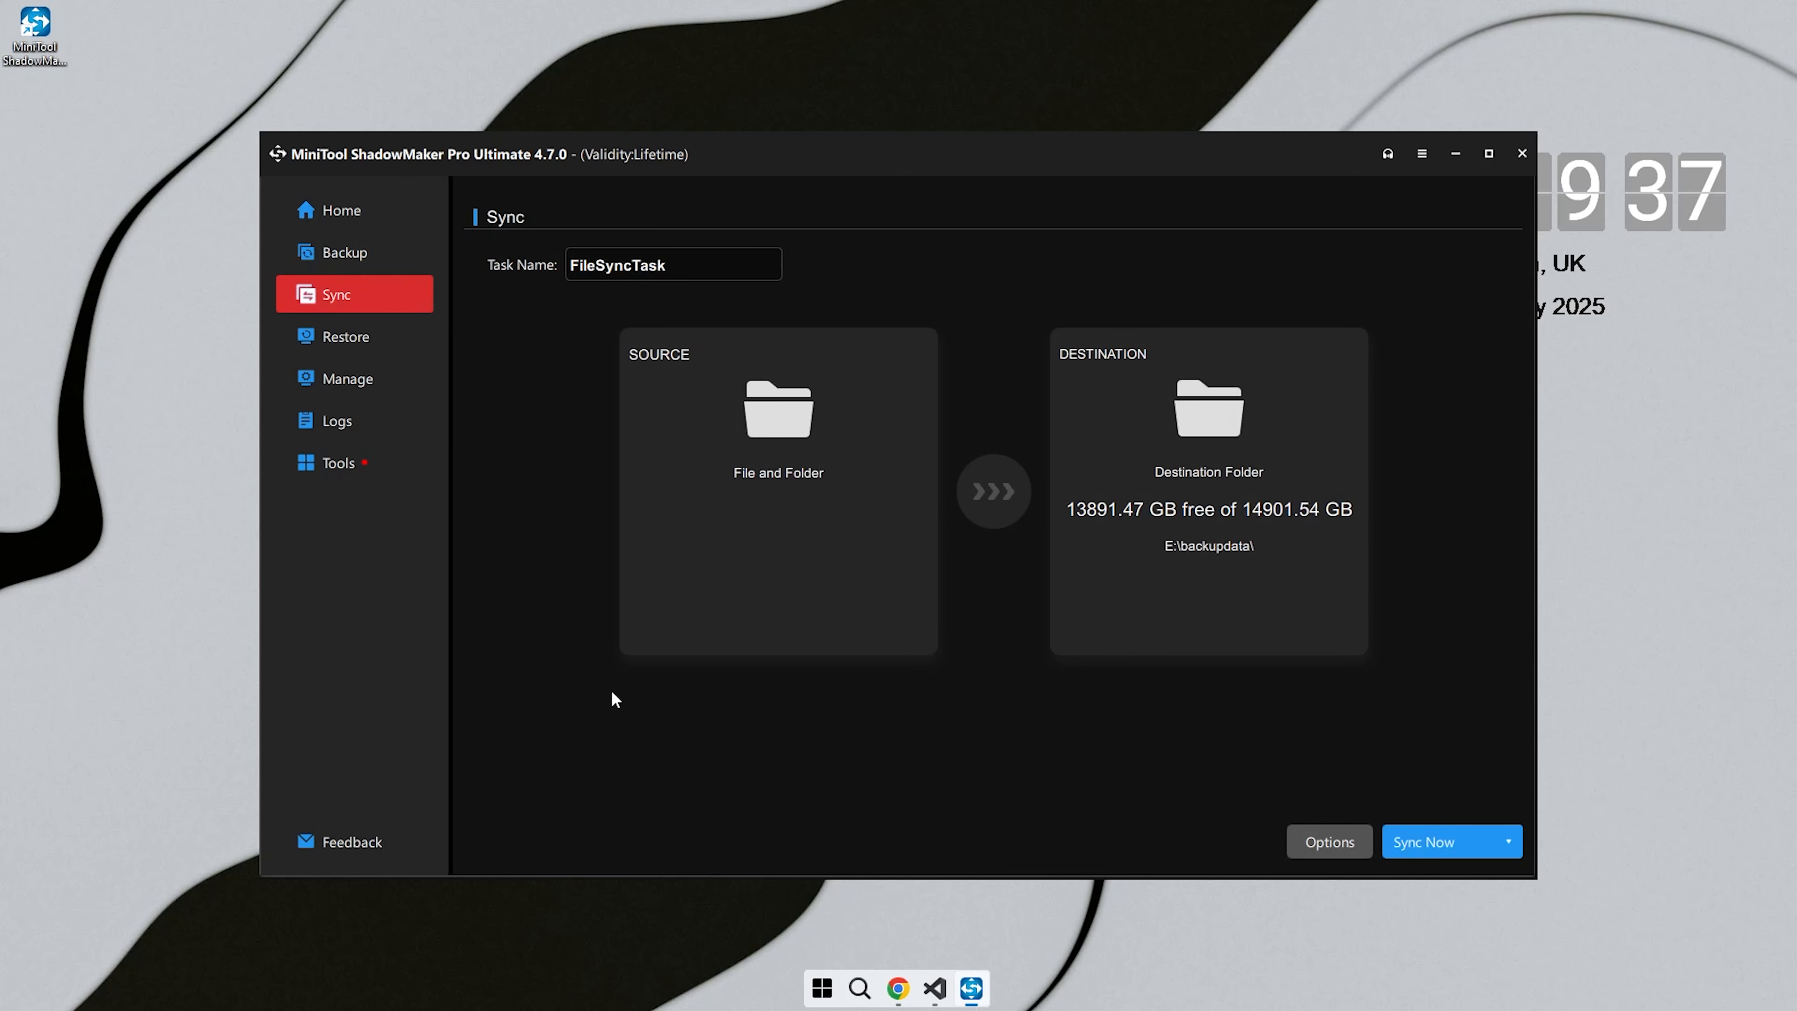
# - View the available tools and the Windows Boot Menu options, and exit without adding a boot menu
pyautogui.click(362, 464)
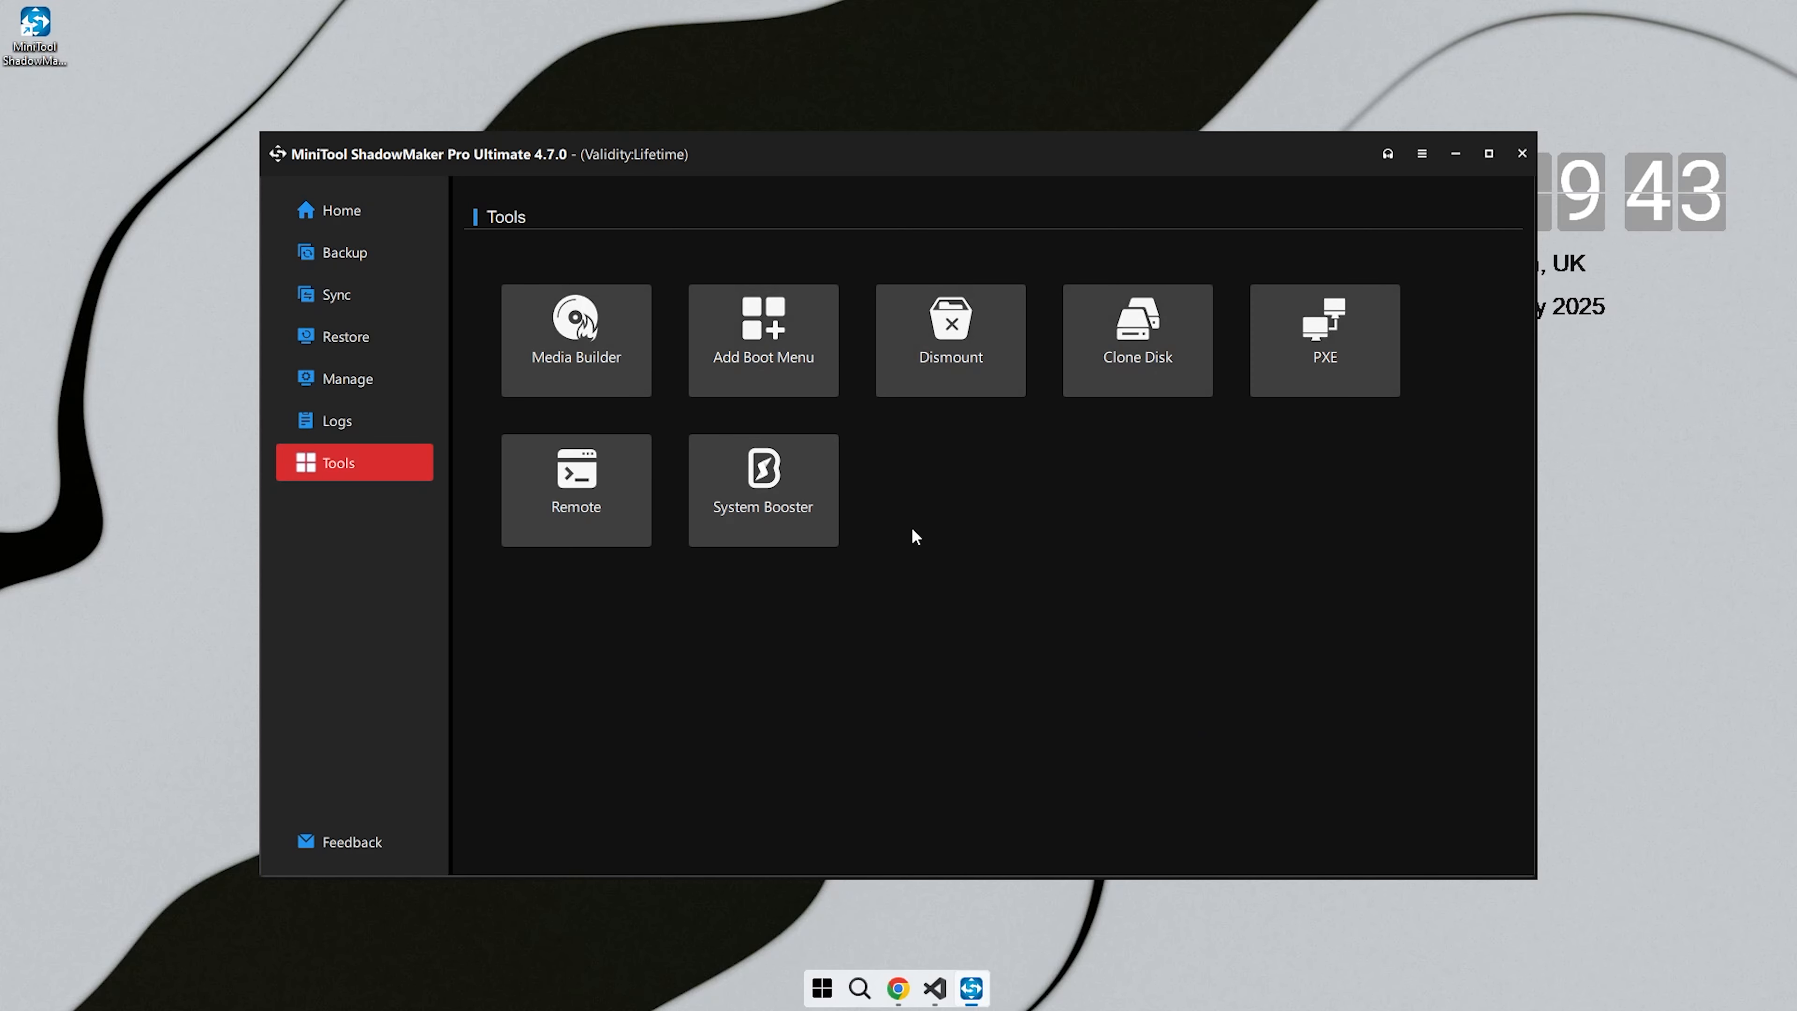
pyautogui.click(757, 382)
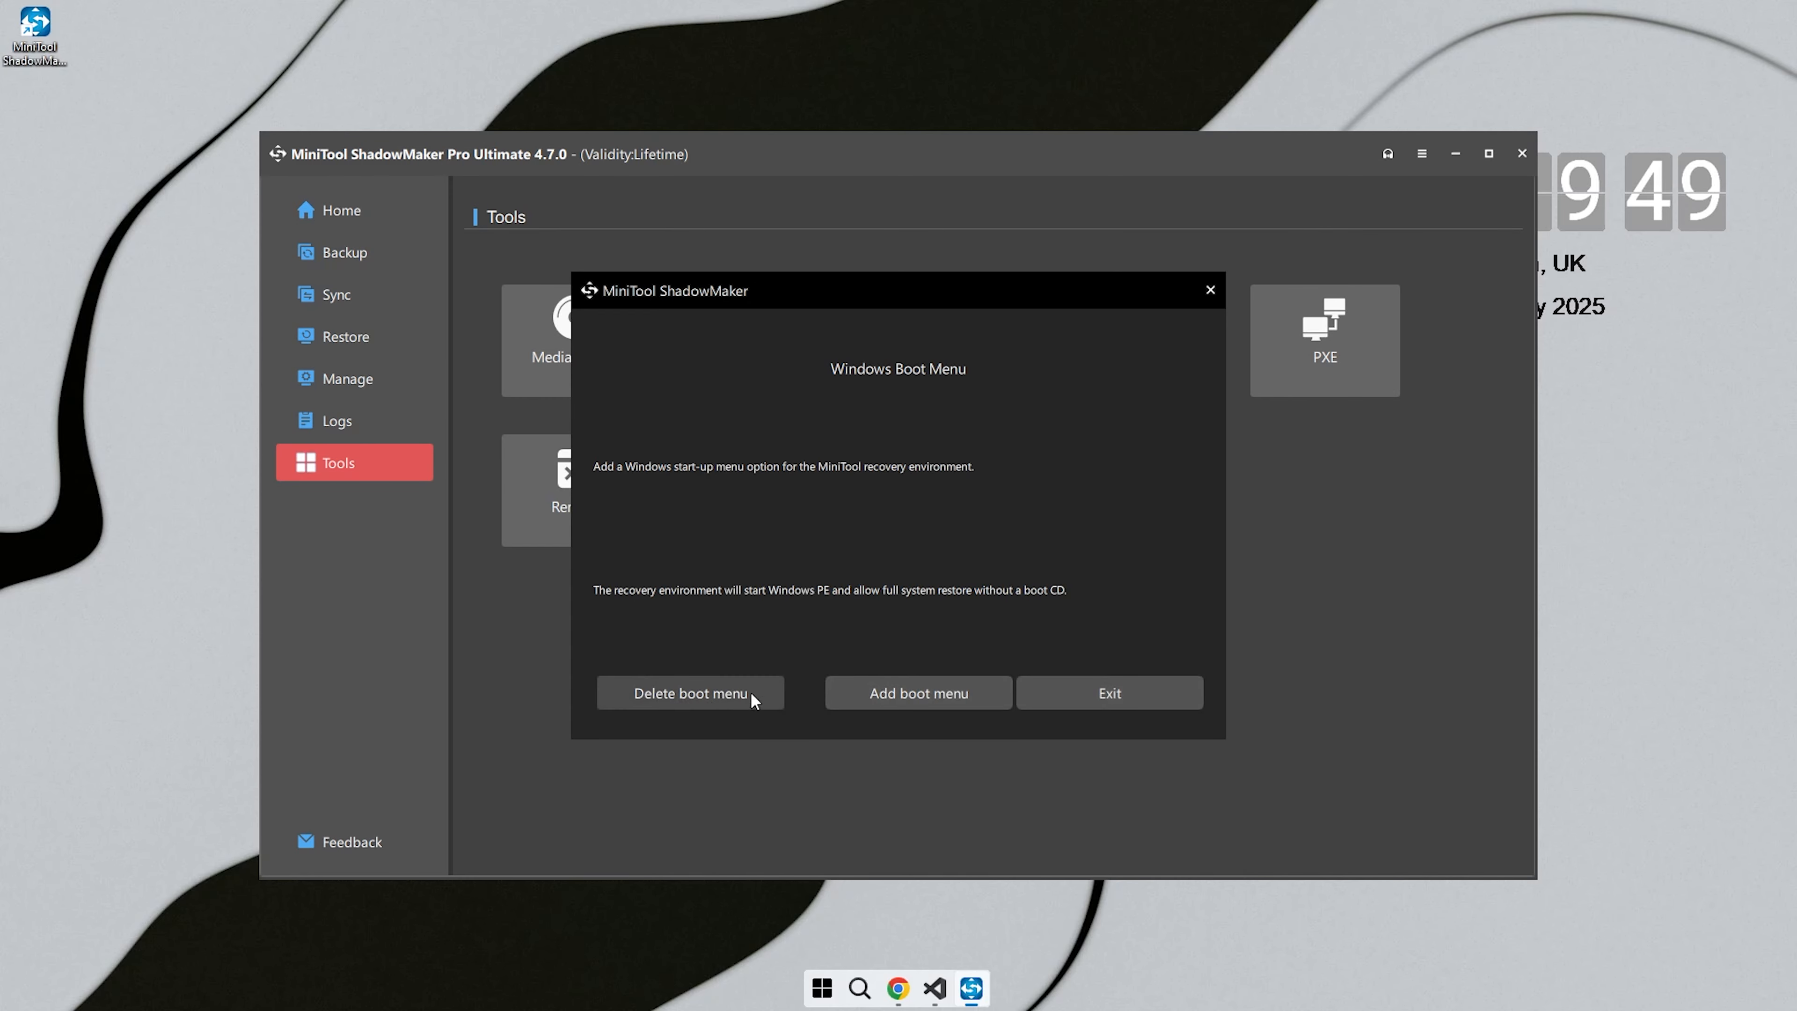
pyautogui.click(1066, 686)
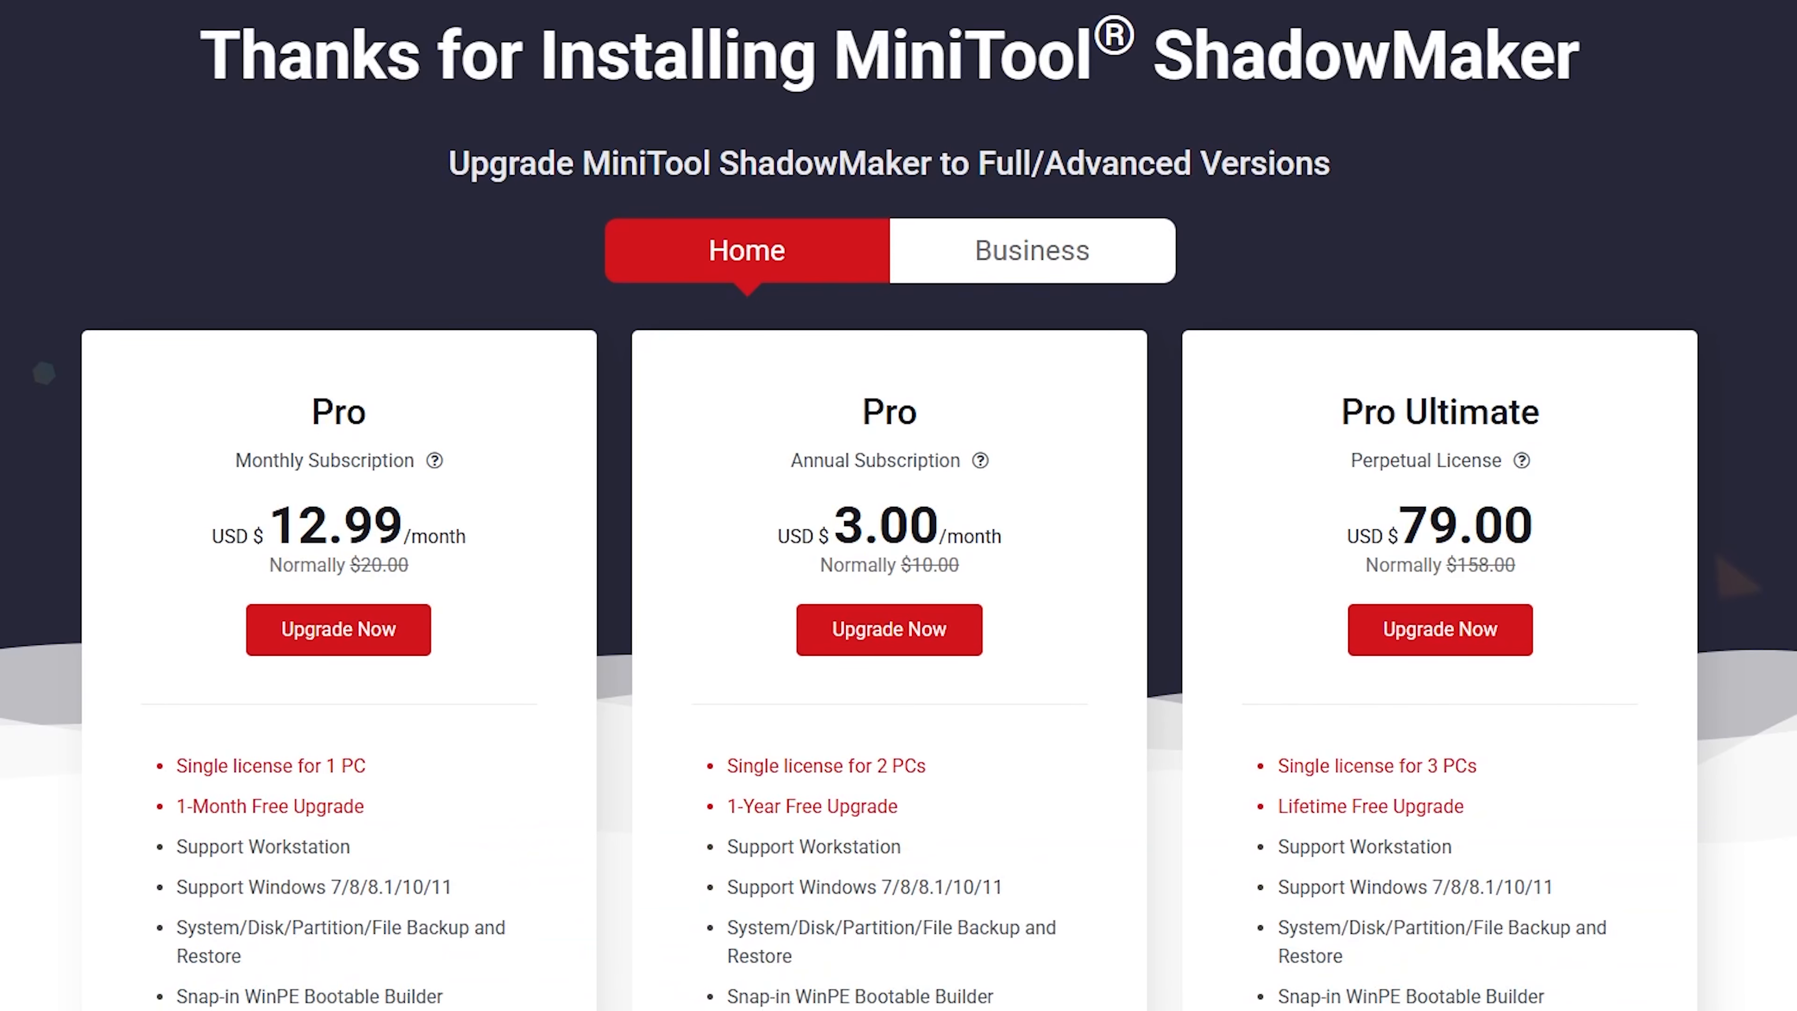
# - Compare the Home and Business license plans and prices on the MiniTool ShadowMaker upgrade page
pyautogui.scroll(2, 898, 505)
pyautogui.scroll(-1, 898, 505)
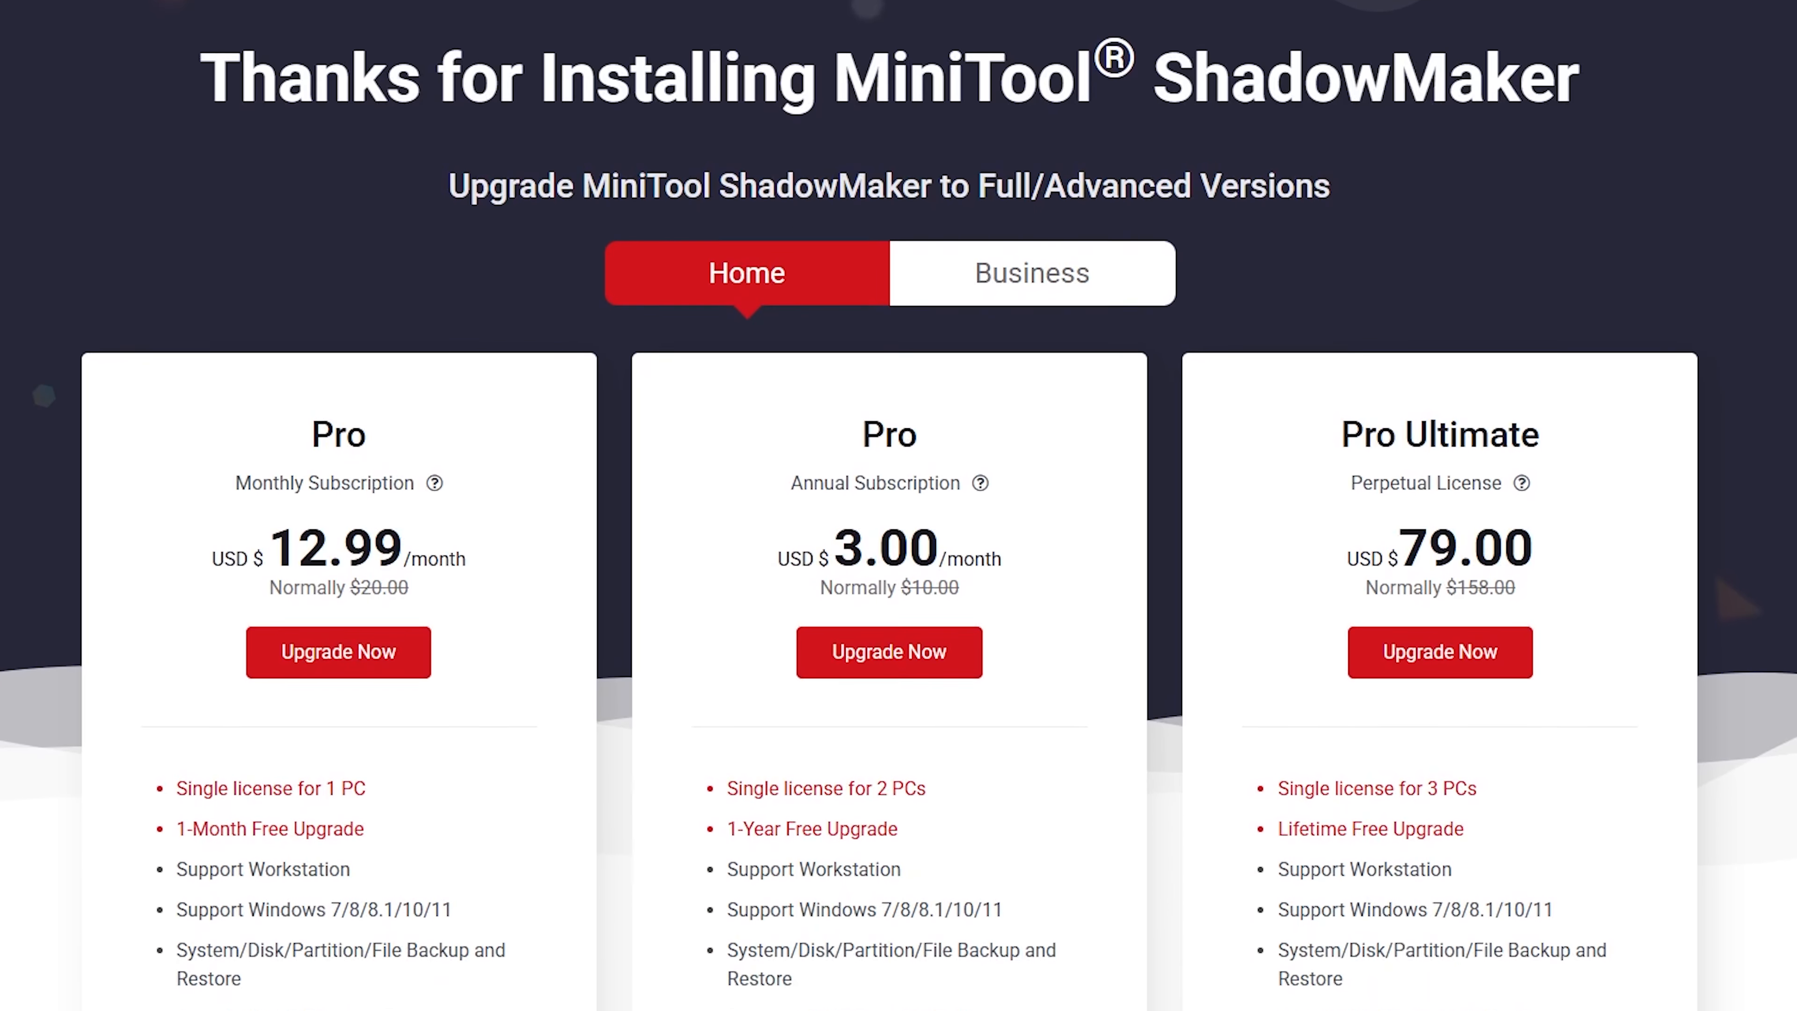
pyautogui.scroll(-2, 898, 505)
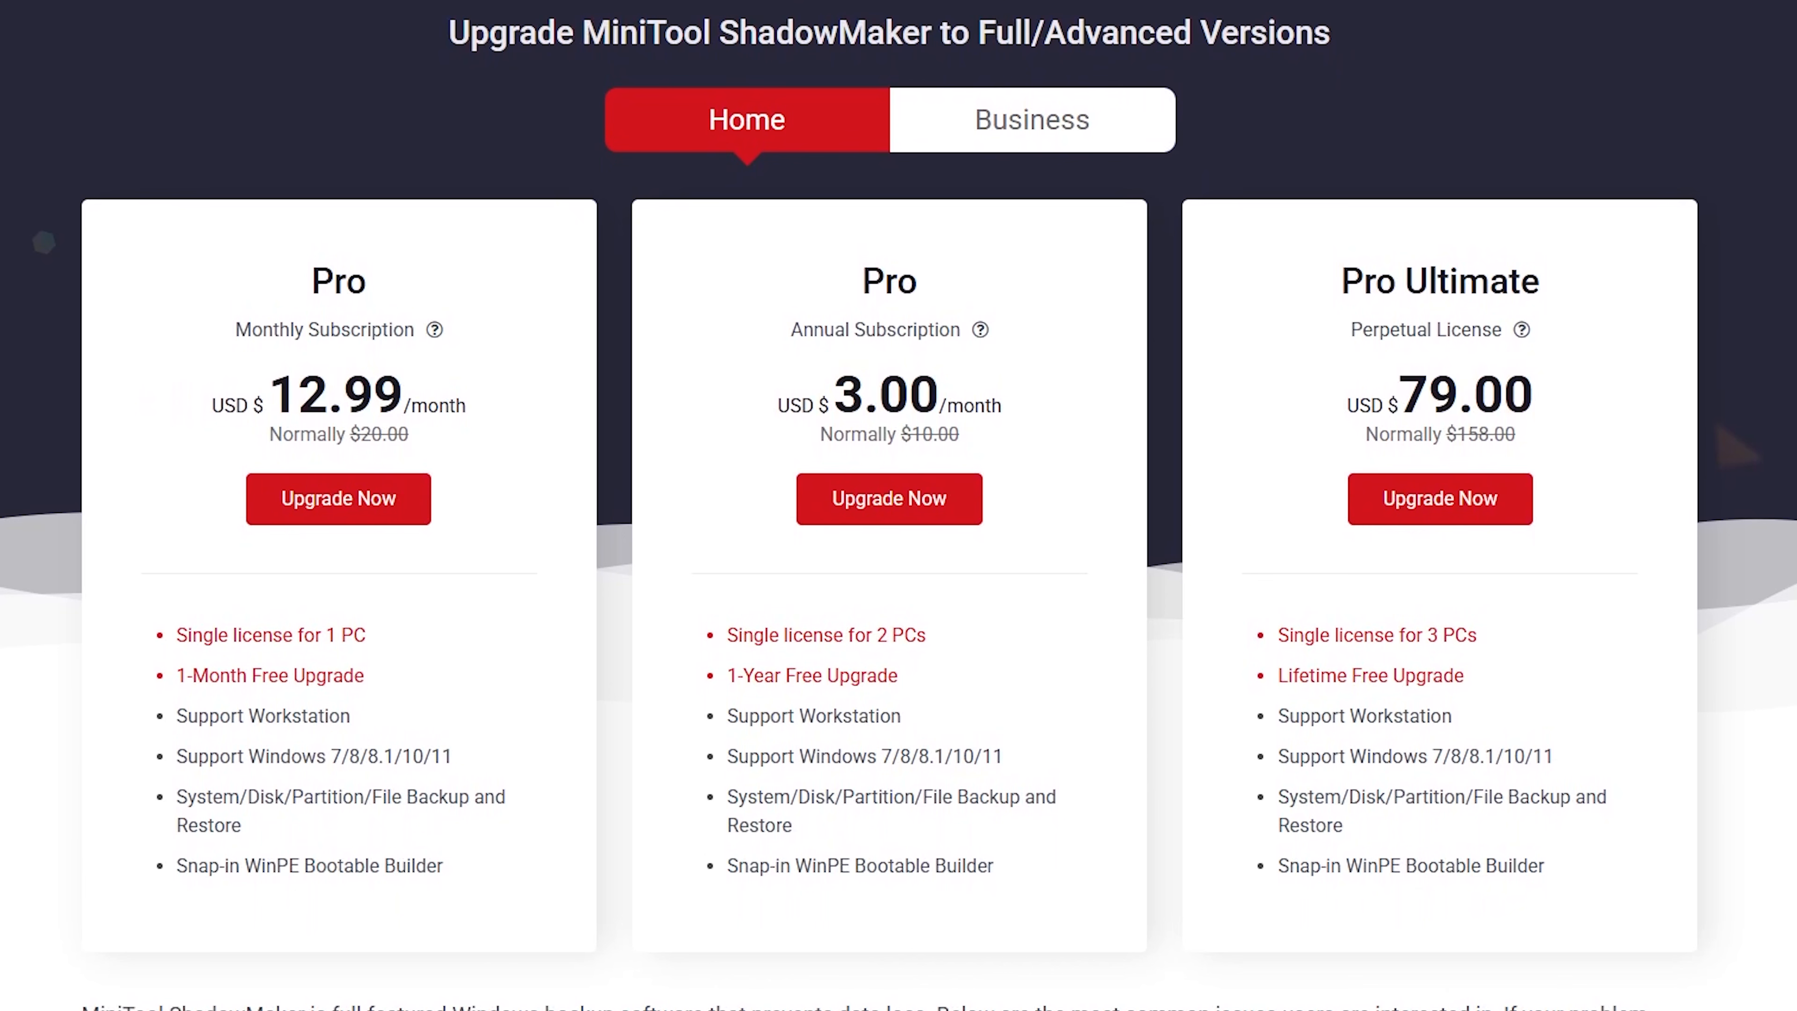
pyautogui.click(1111, 119)
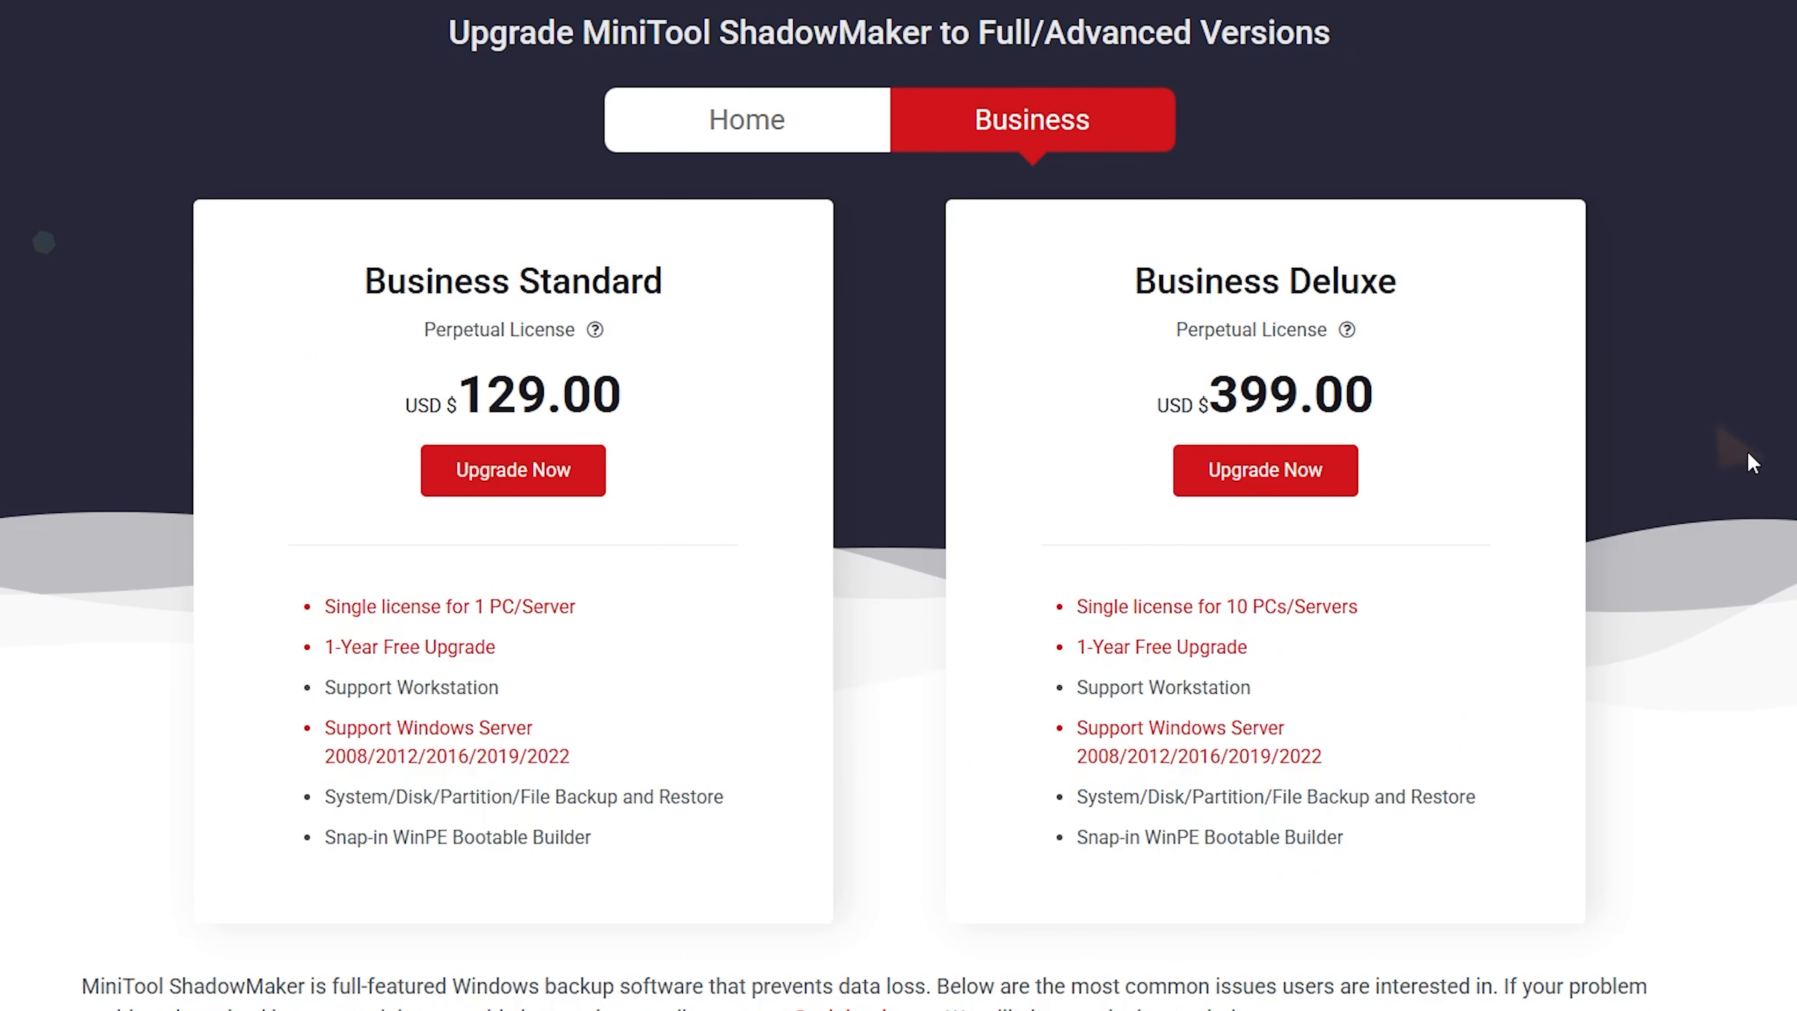
pyautogui.scroll(-2, 1109, 119)
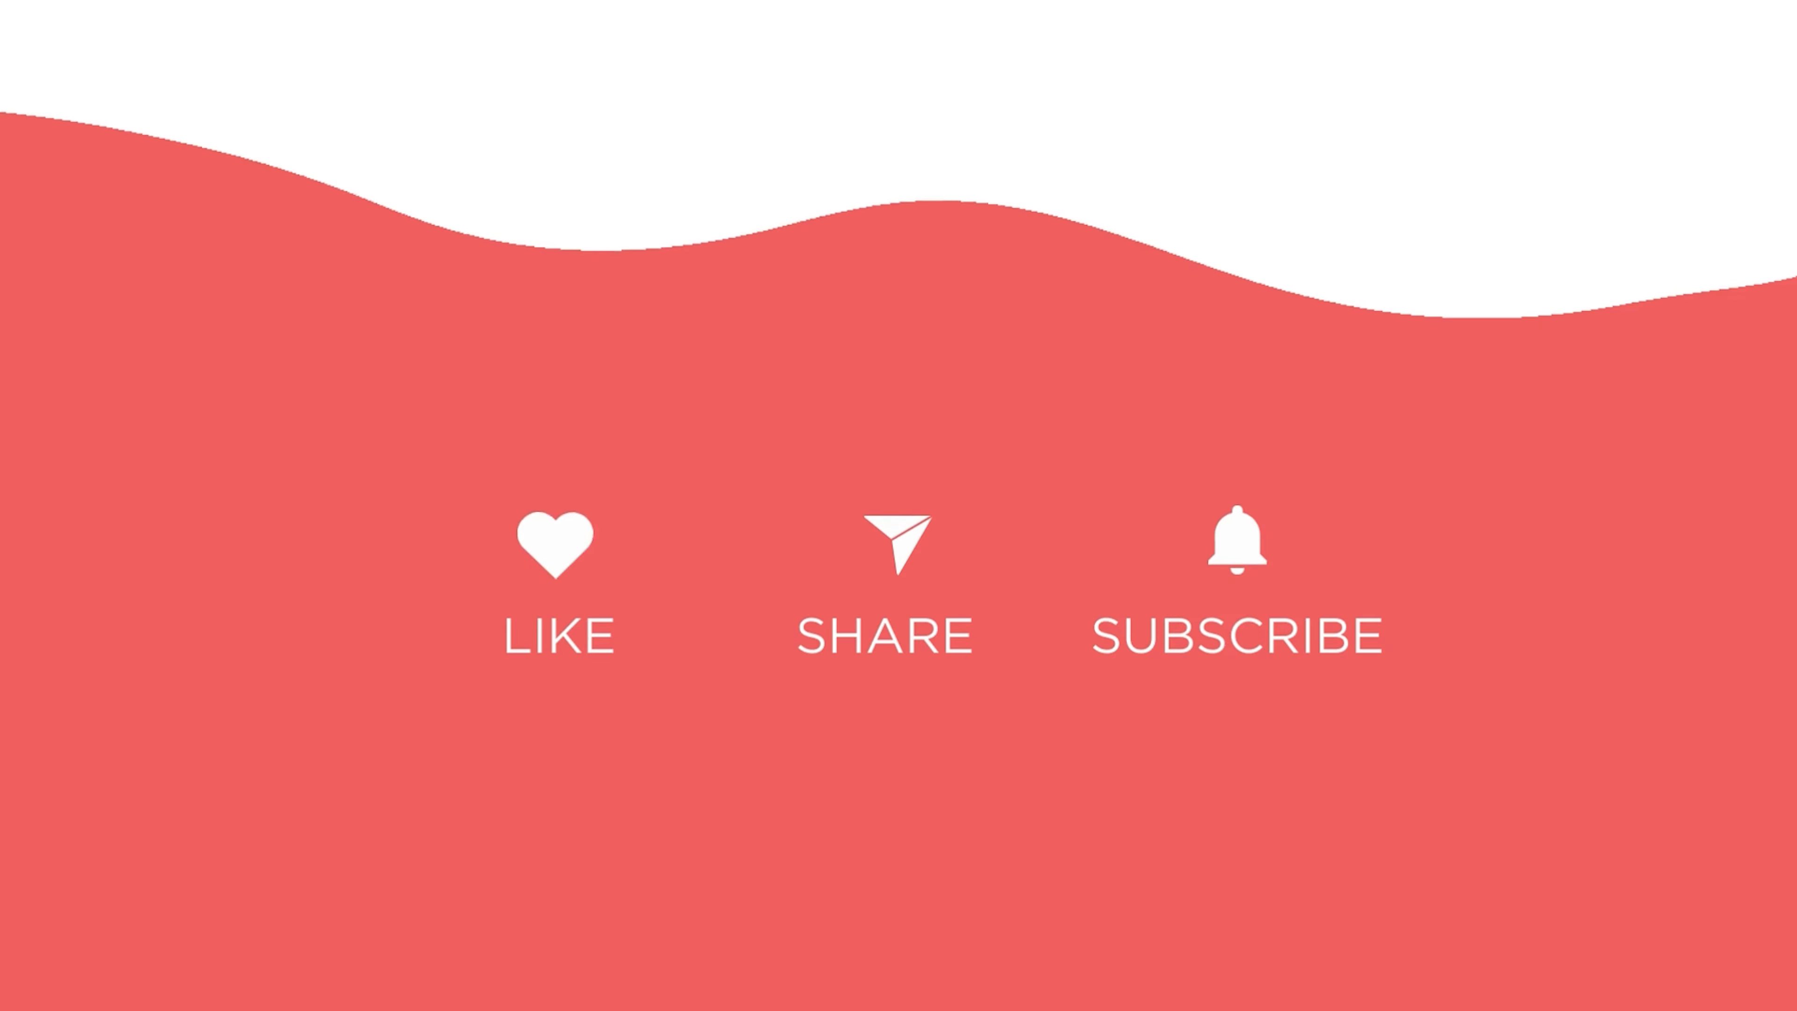